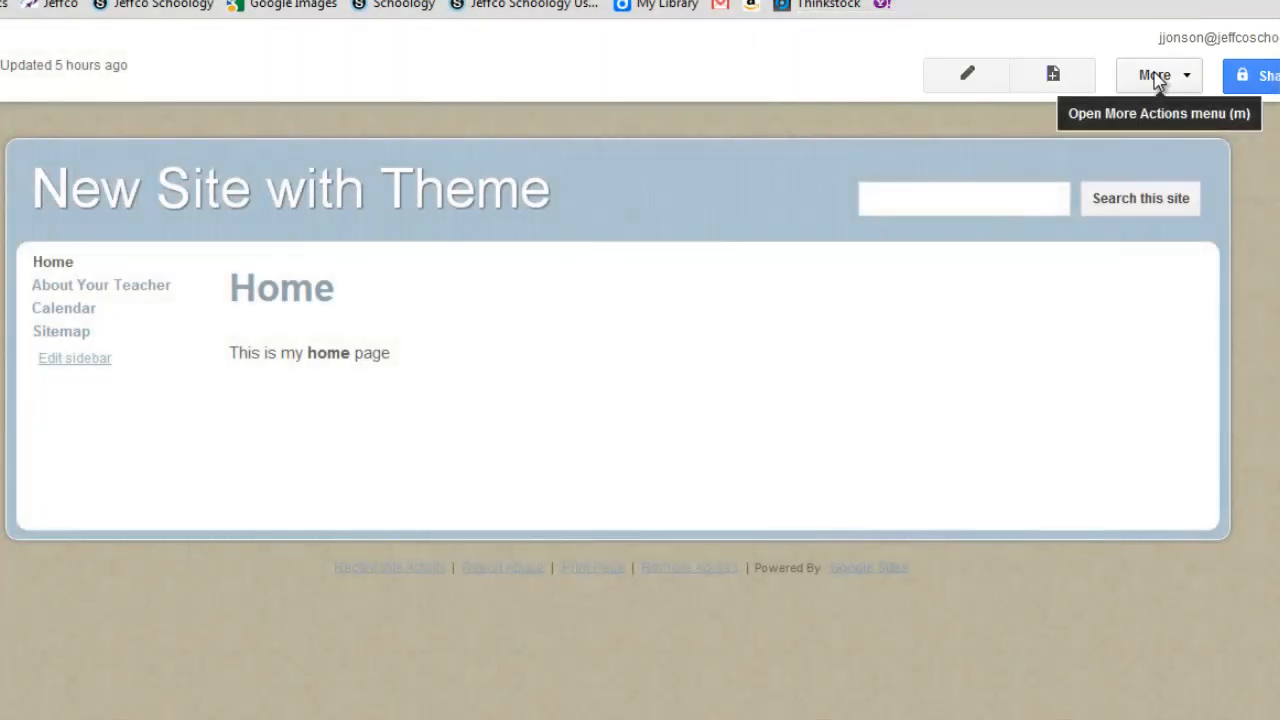
# Open the theme gallery in the site's management settings
pyautogui.click(1157, 80)
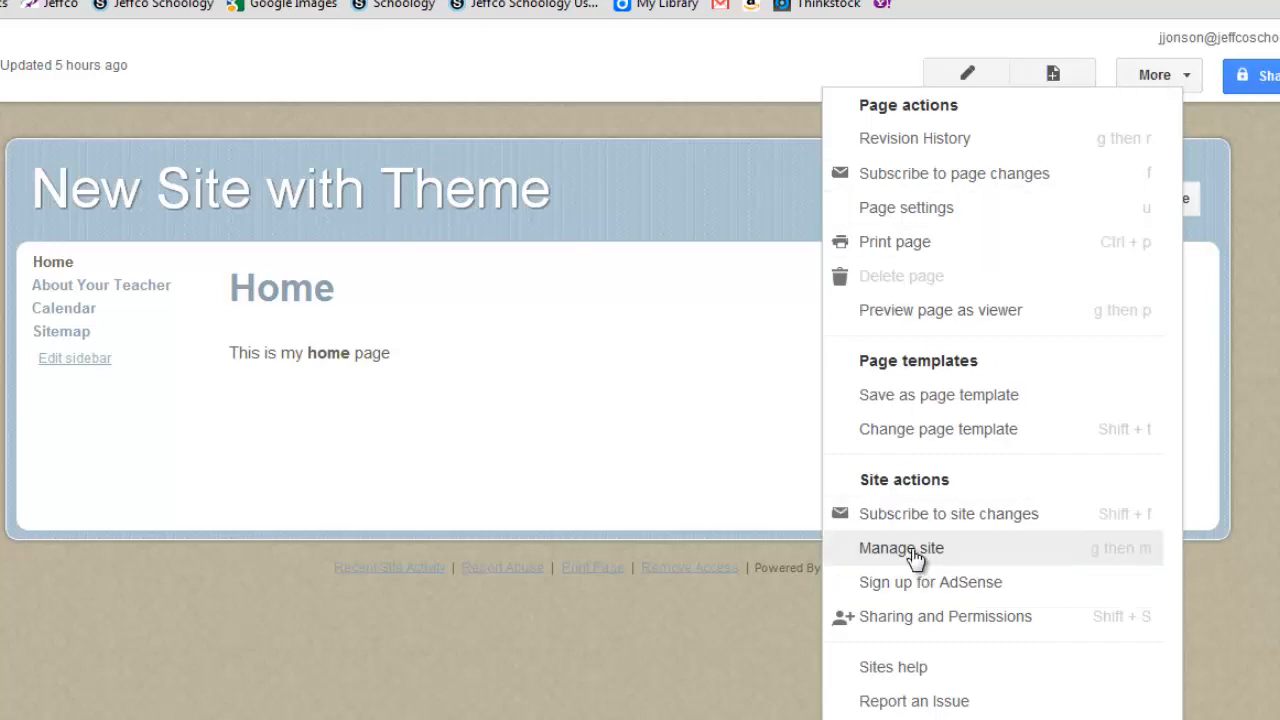
pyautogui.click(912, 552)
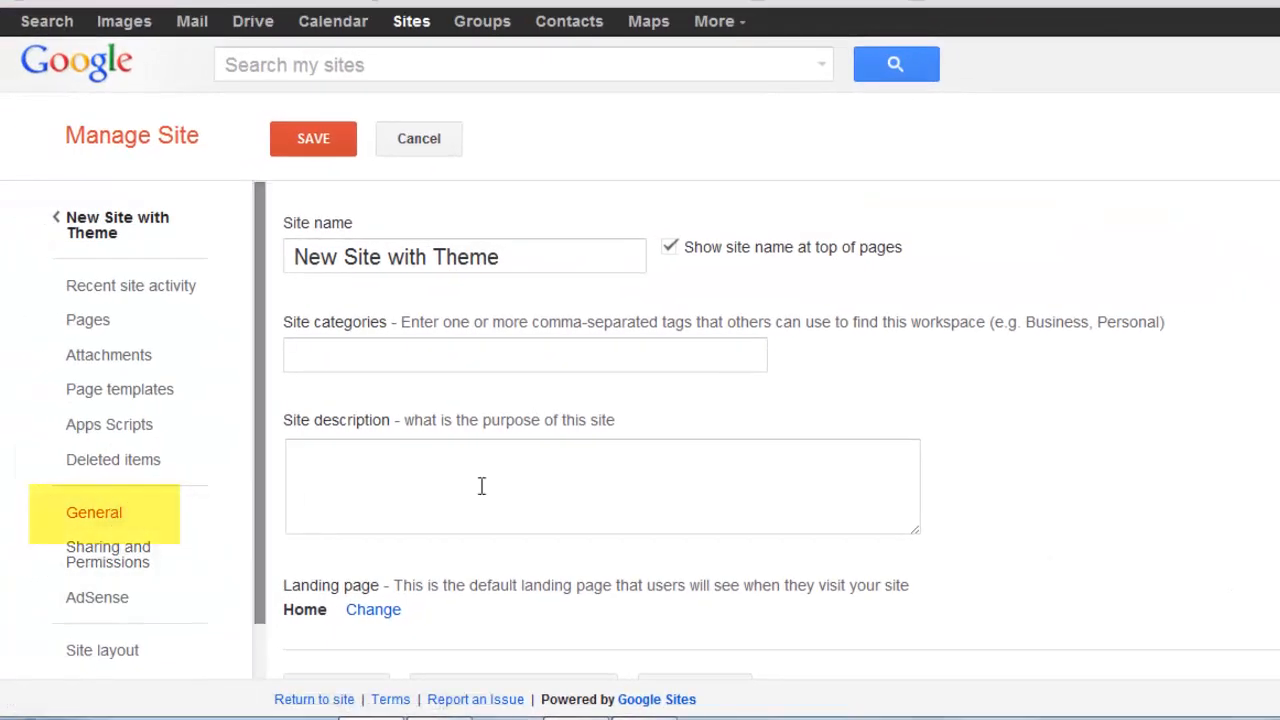
pyautogui.scroll(-3, 1063, 478)
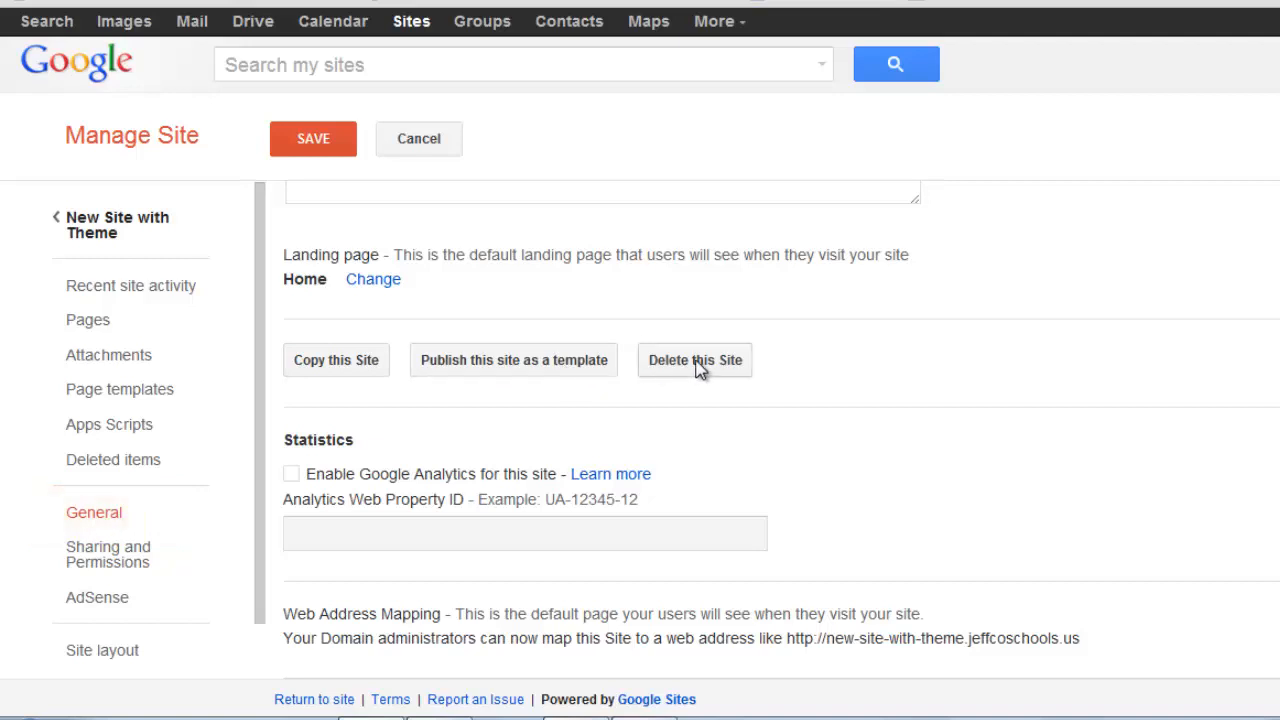
pyautogui.scroll(-1, 229, 474)
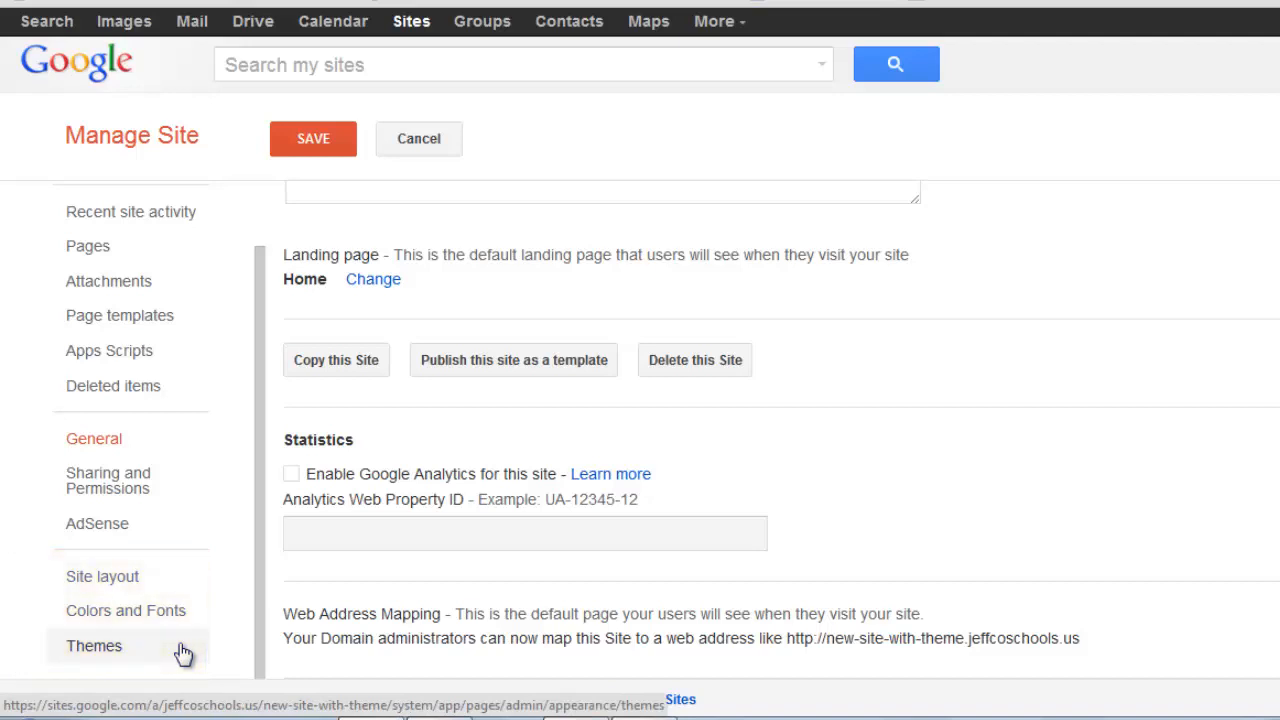
pyautogui.click(112, 650)
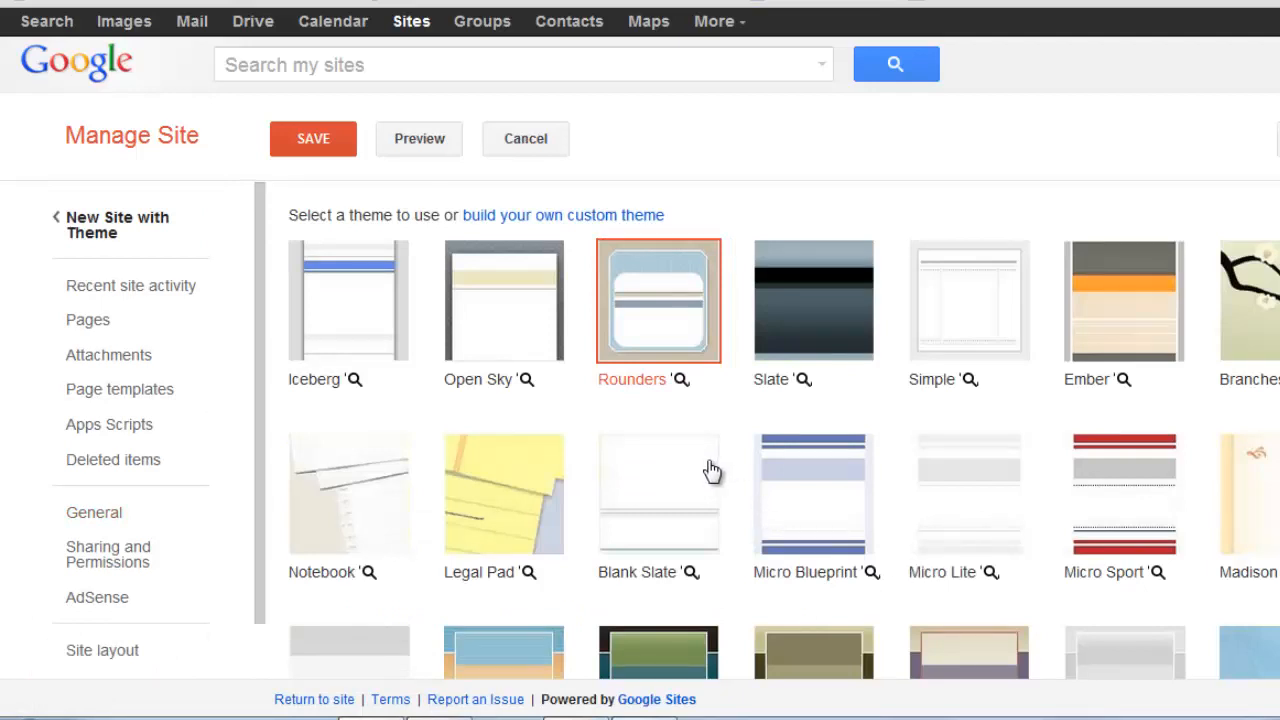
# Preview and save the Micro Blueprint theme for the site, and return to the site's home page
pyautogui.scroll(-1, 712, 470)
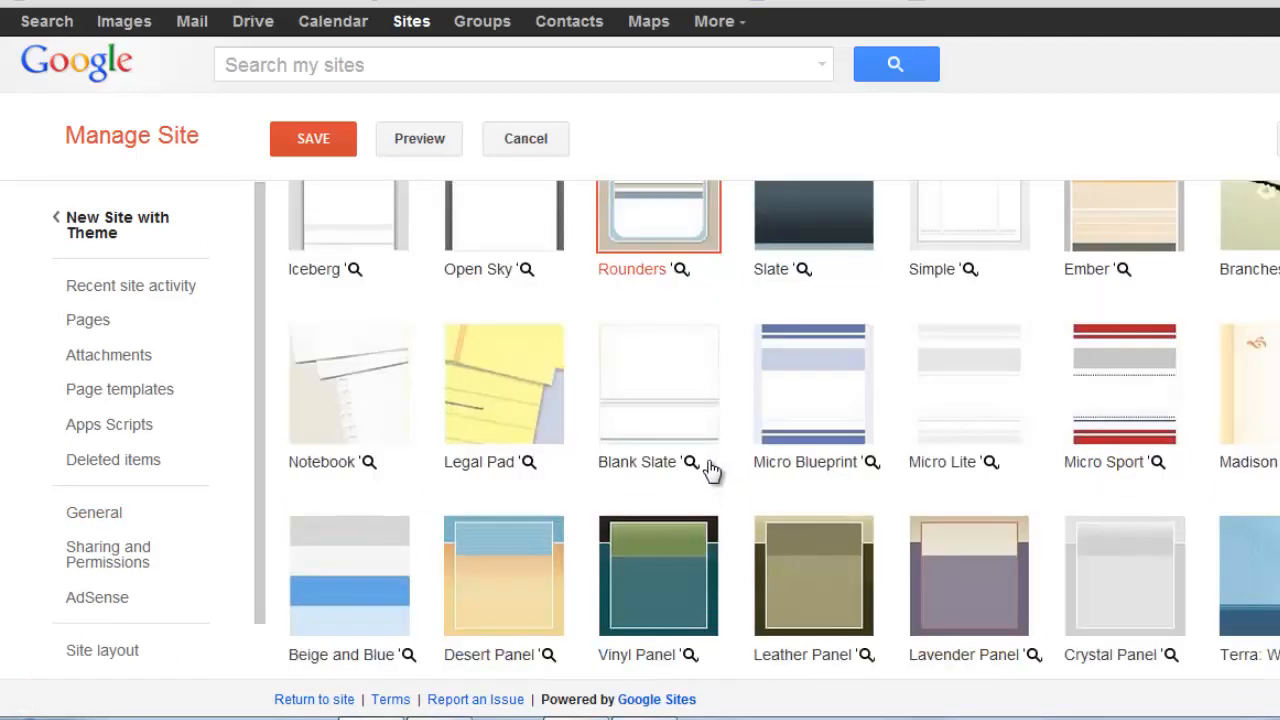
pyautogui.click(820, 390)
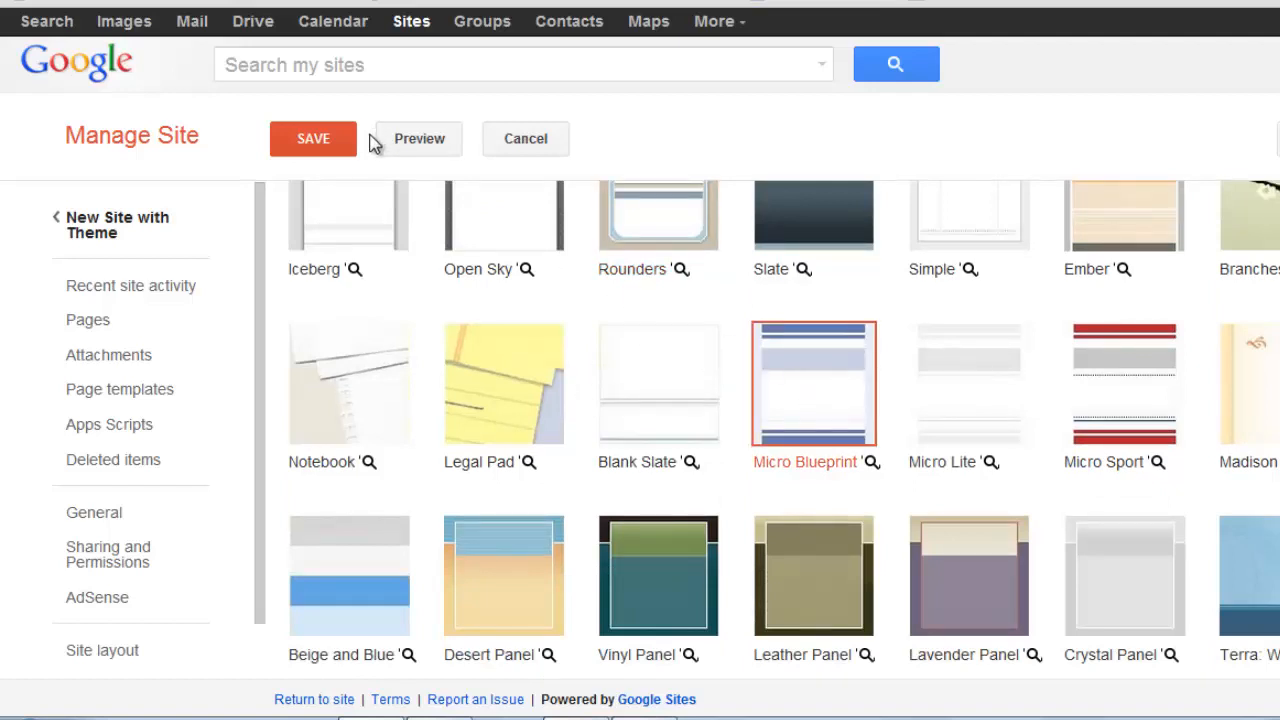
pyautogui.click(418, 139)
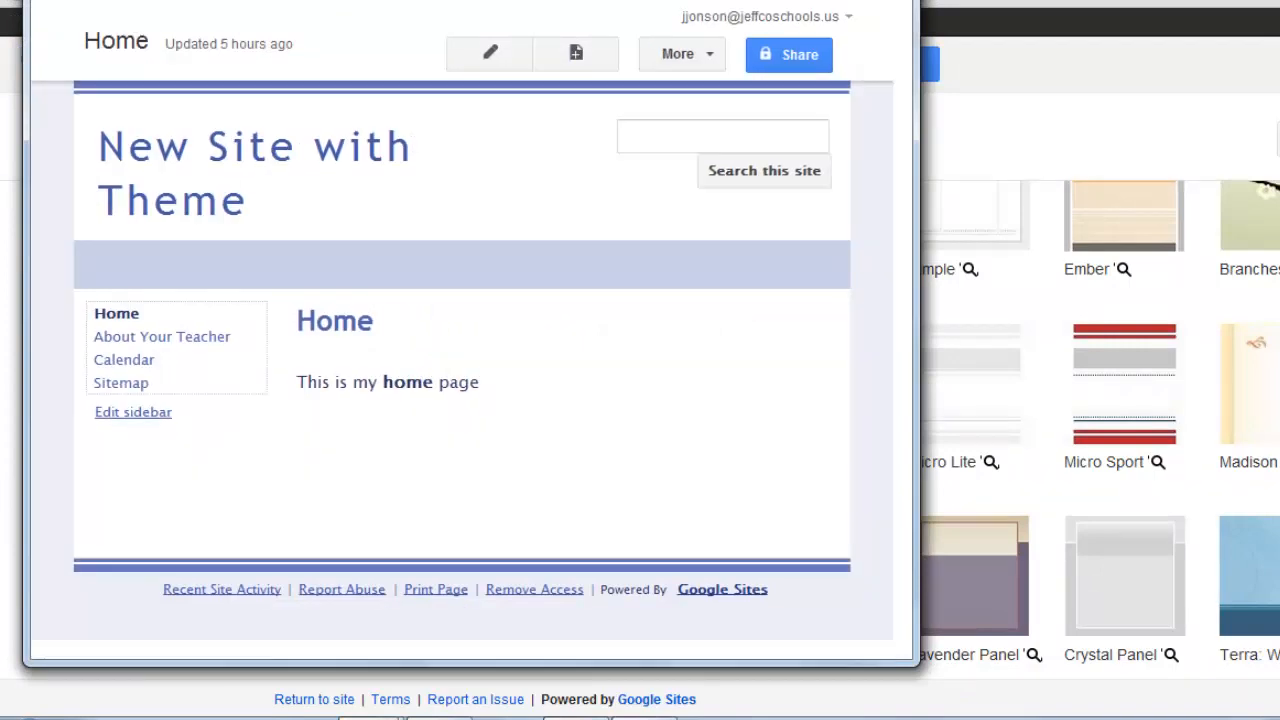
pyautogui.click(890, 2)
pyautogui.click(312, 156)
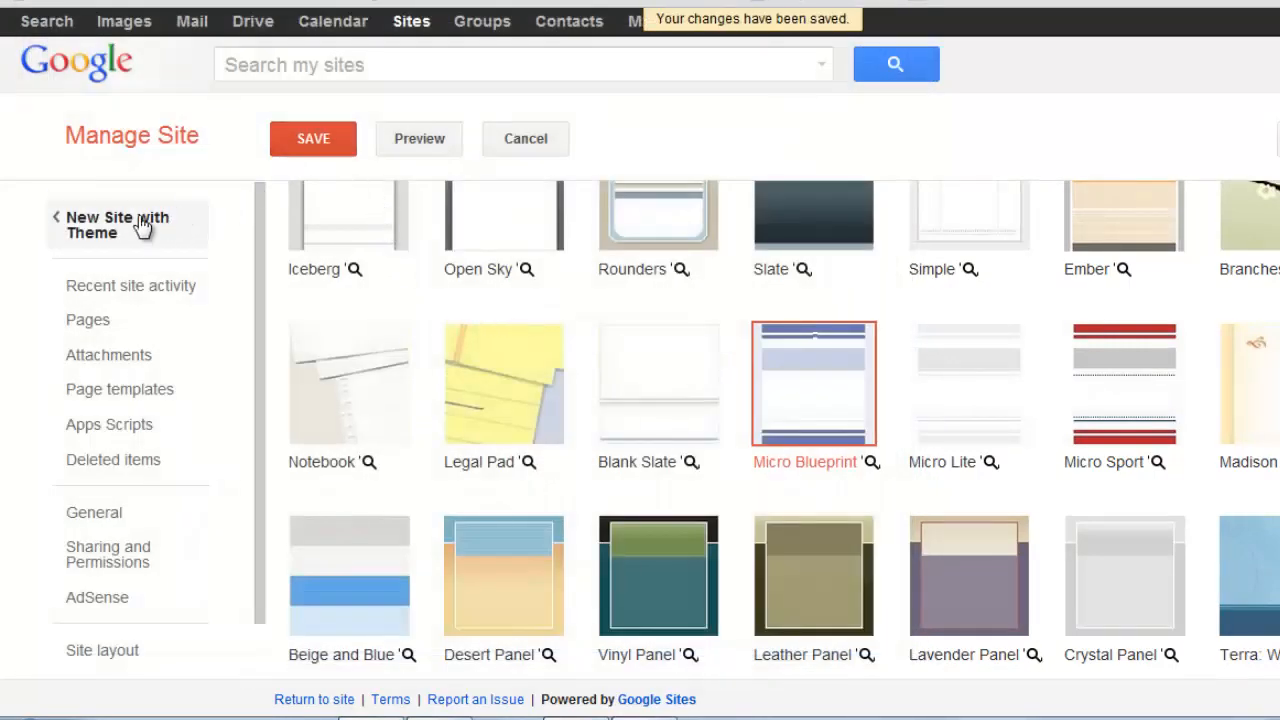
pyautogui.click(110, 232)
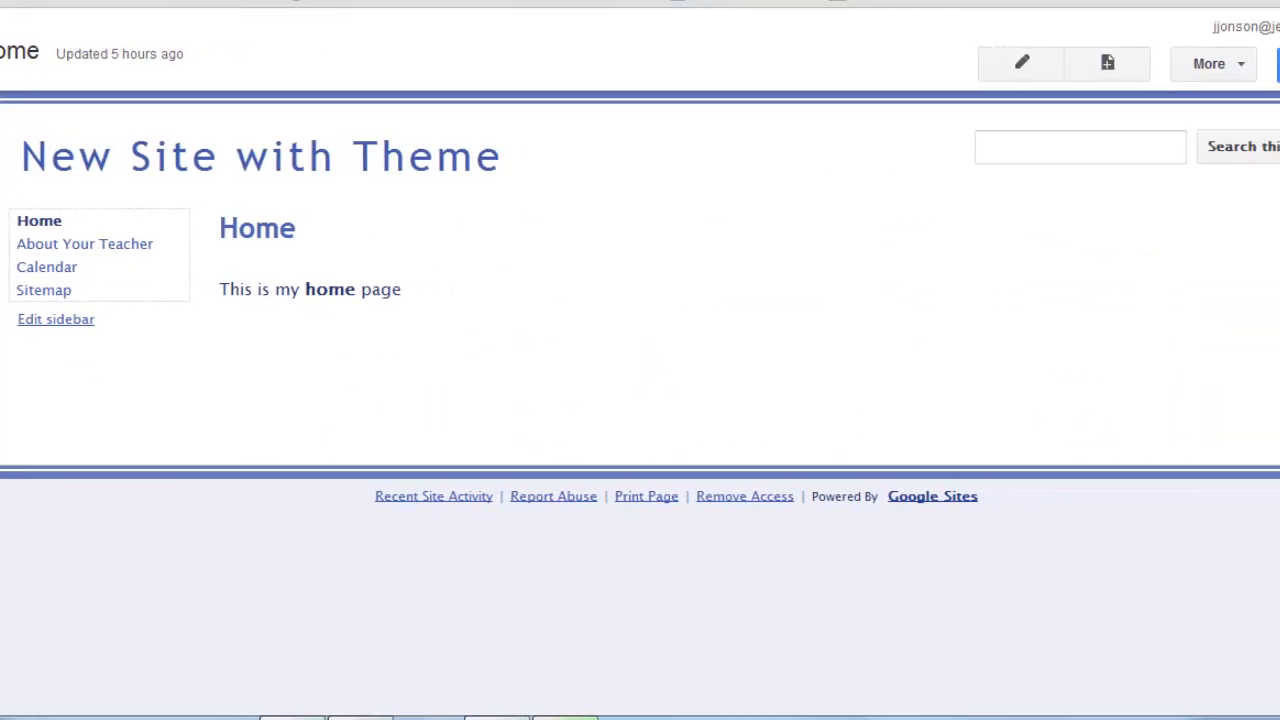
# Open the Colors and Fonts settings in site management and look over the site preview there
pyautogui.click(1215, 64)
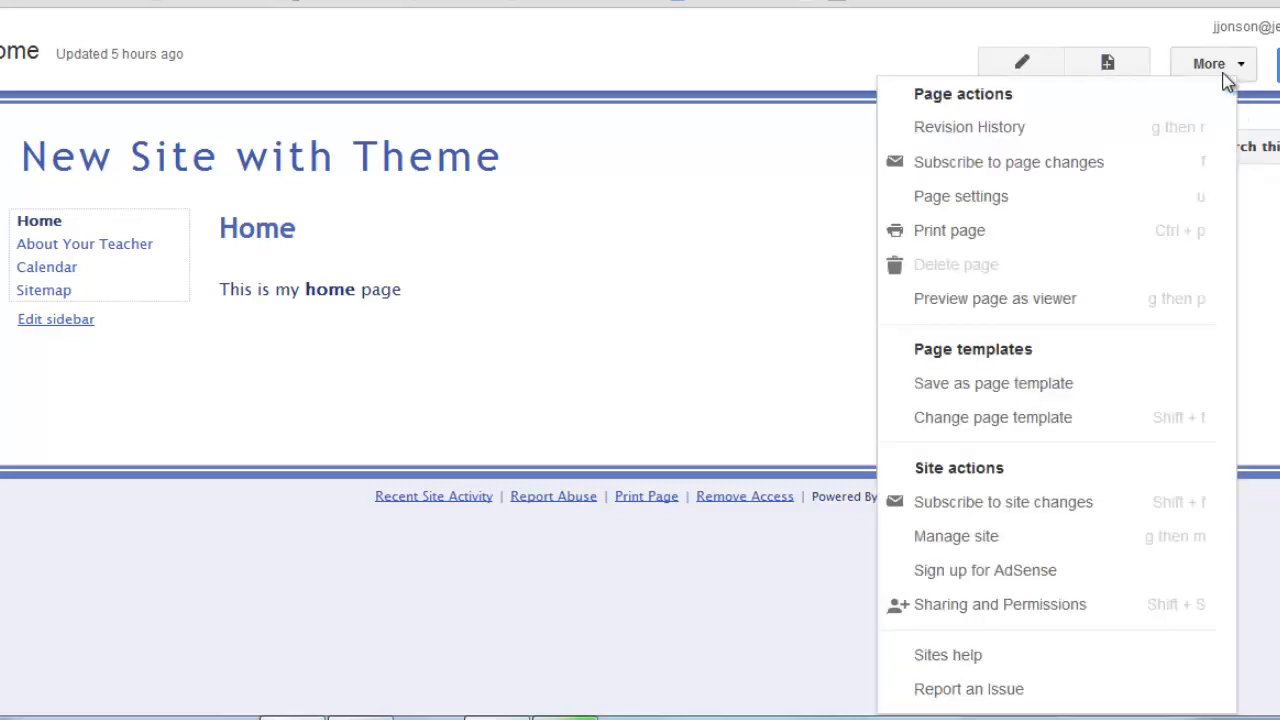
pyautogui.click(981, 536)
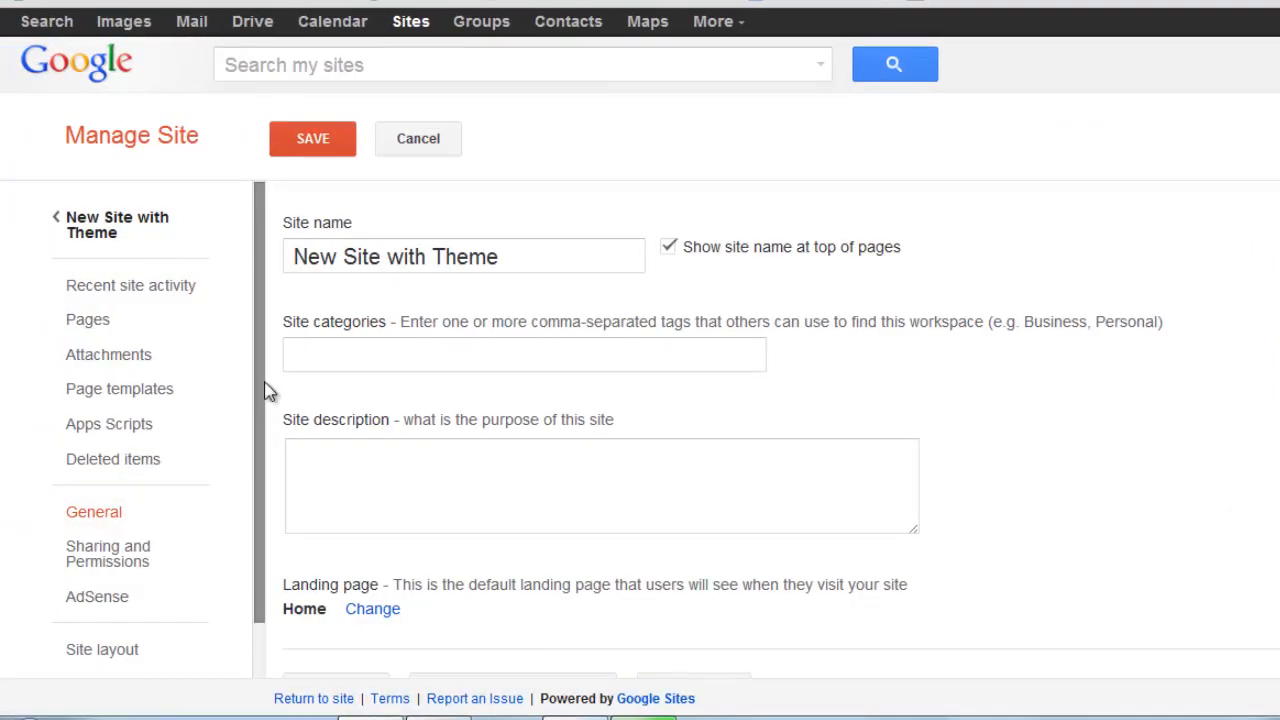
pyautogui.scroll(-1, 243, 467)
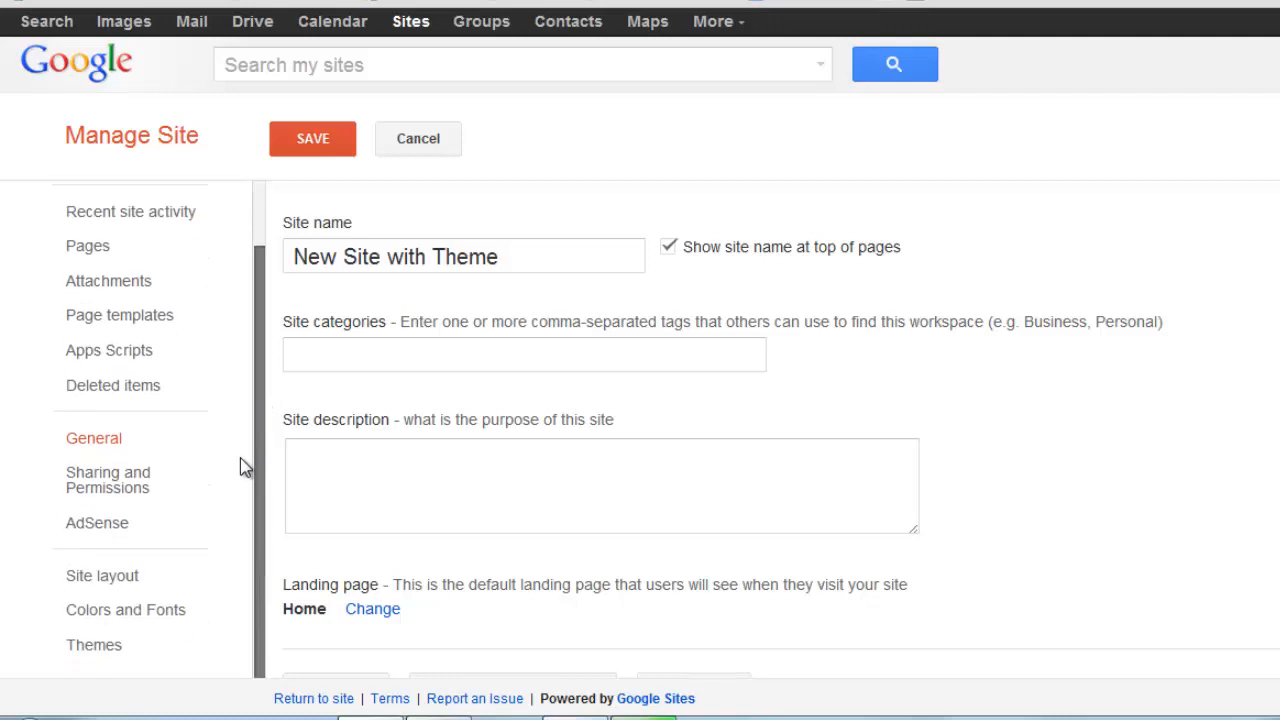
pyautogui.click(104, 614)
pyautogui.click(106, 616)
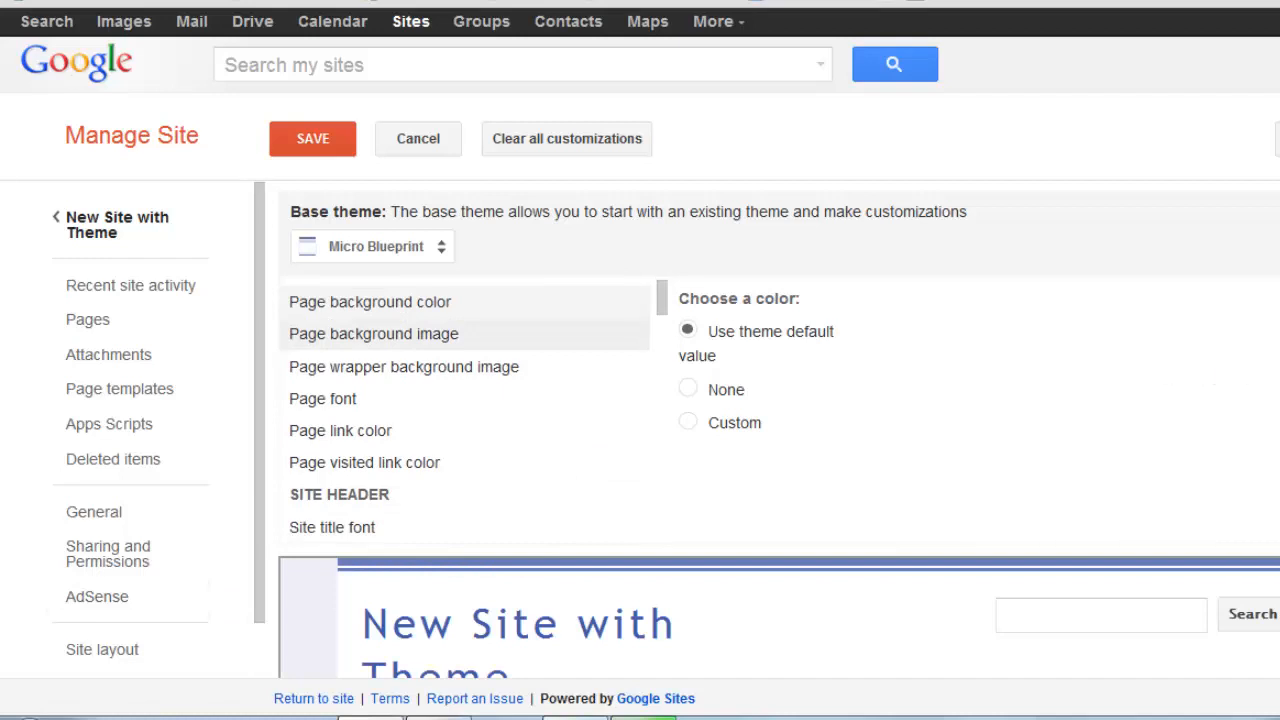
pyautogui.scroll(-3, 778, 430)
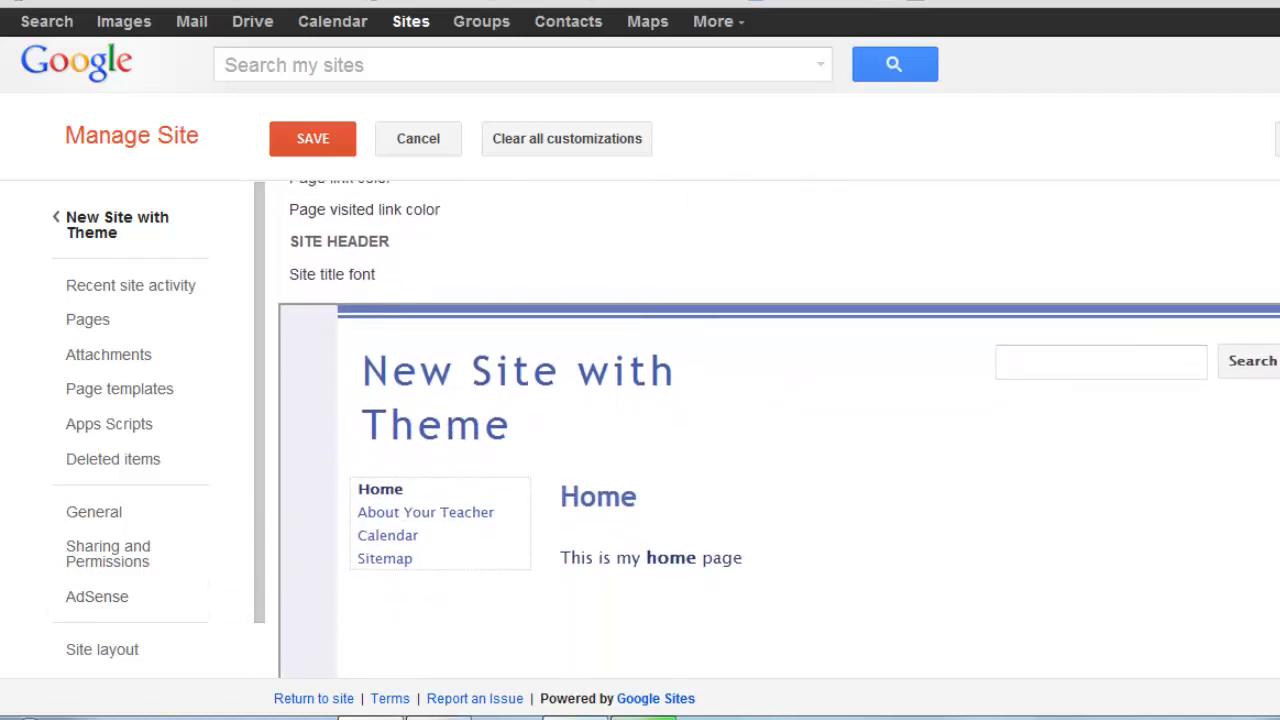
pyautogui.scroll(3, 650, 382)
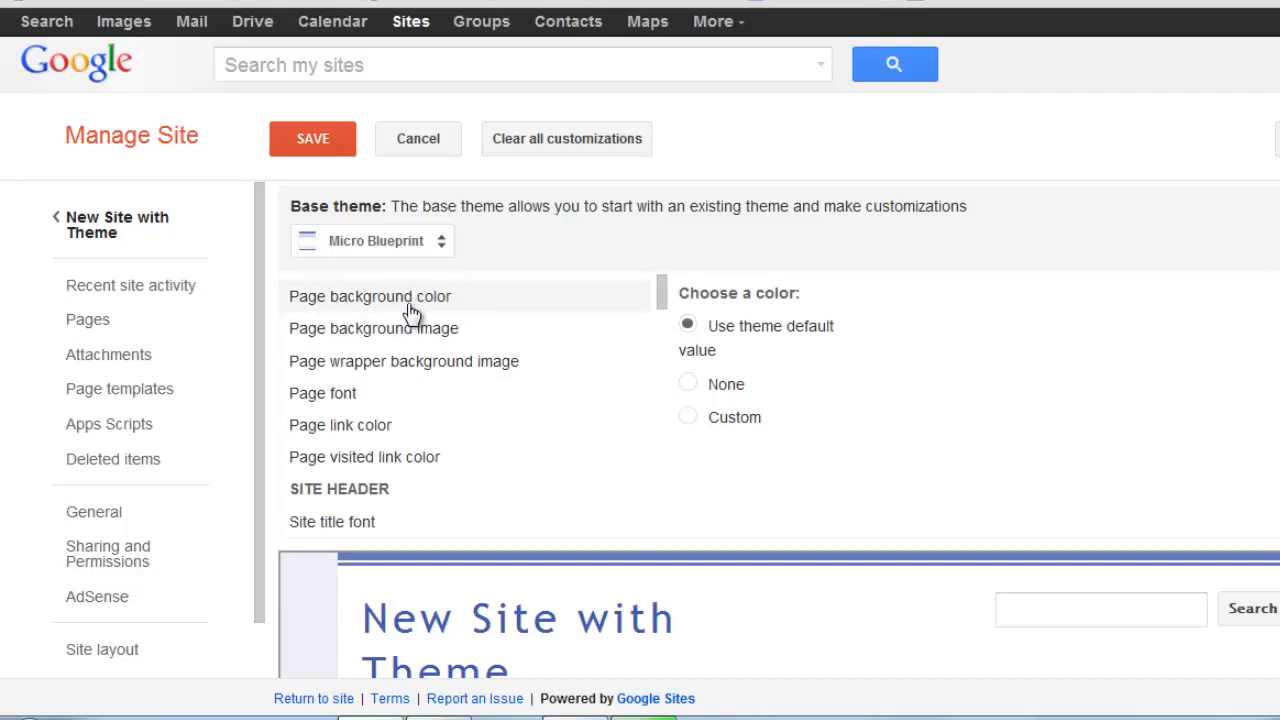
# Give the page background a custom color, trying black, two dark purples and blue #005596 before settling on dark gray #444444
pyautogui.click(689, 418)
pyautogui.click(900, 288)
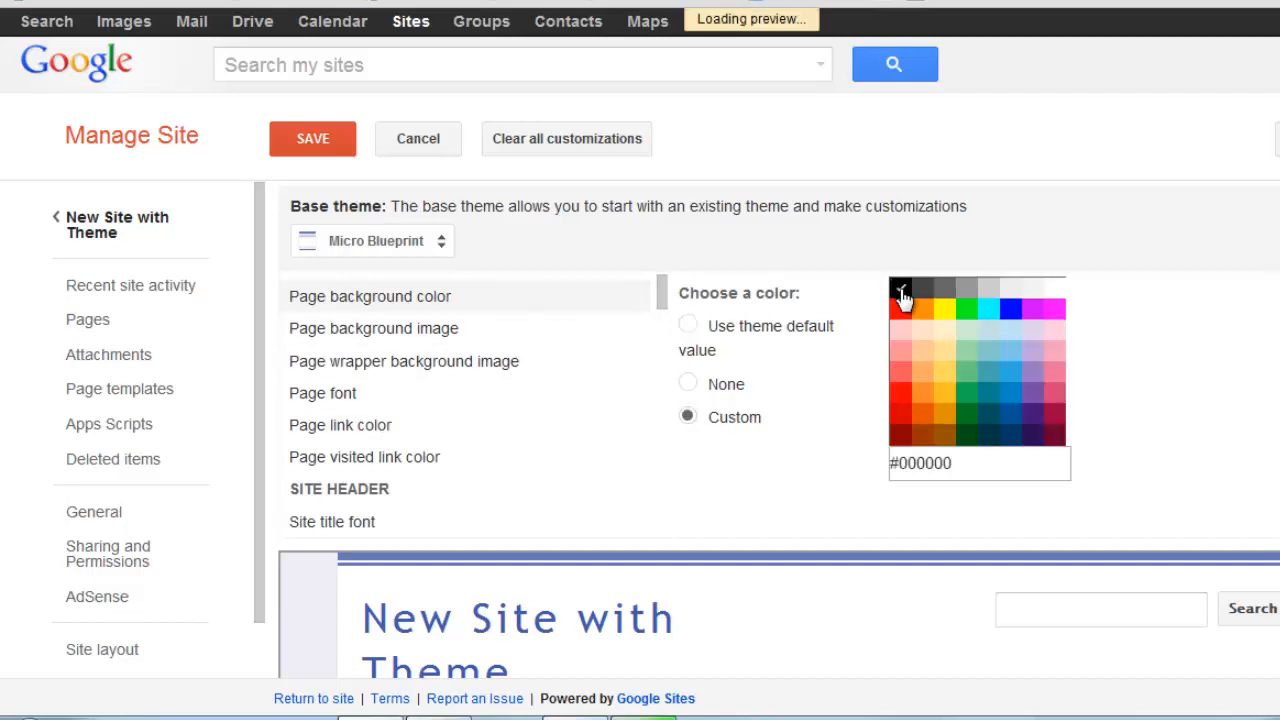
pyautogui.scroll(-8, 780, 430)
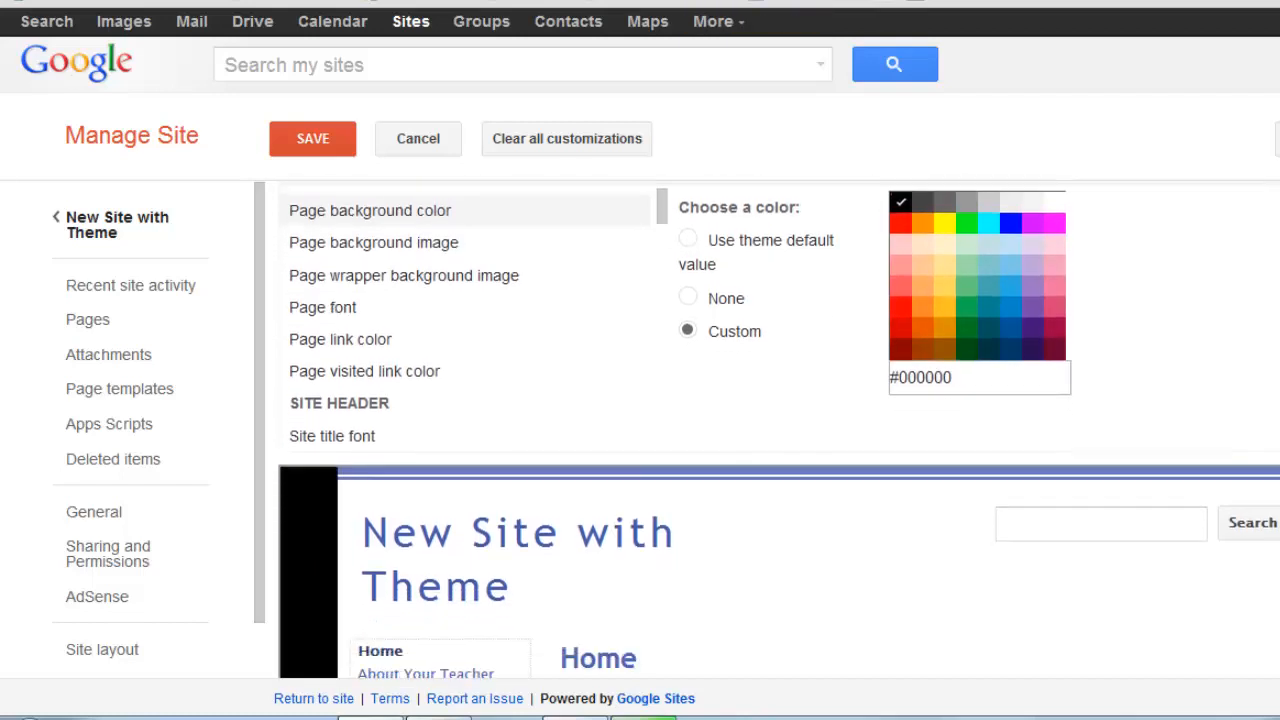
pyautogui.scroll(8, 779, 429)
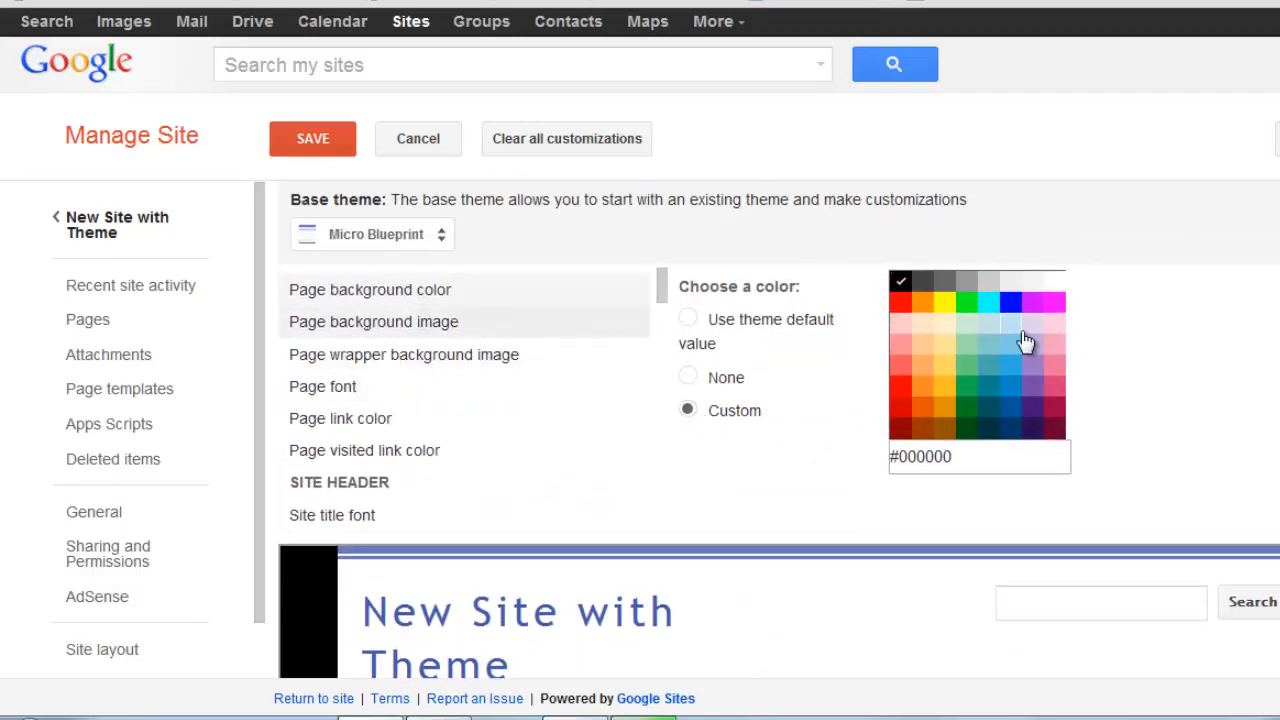
pyautogui.click(1036, 432)
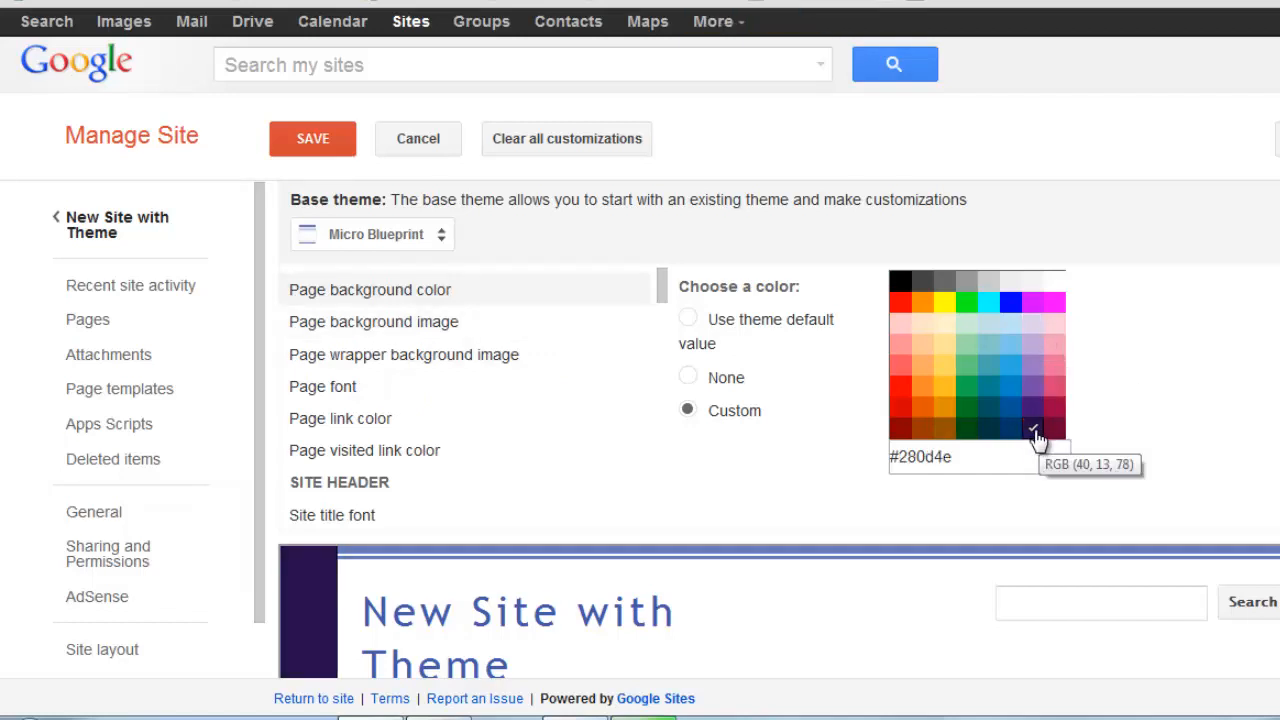
pyautogui.click(1030, 410)
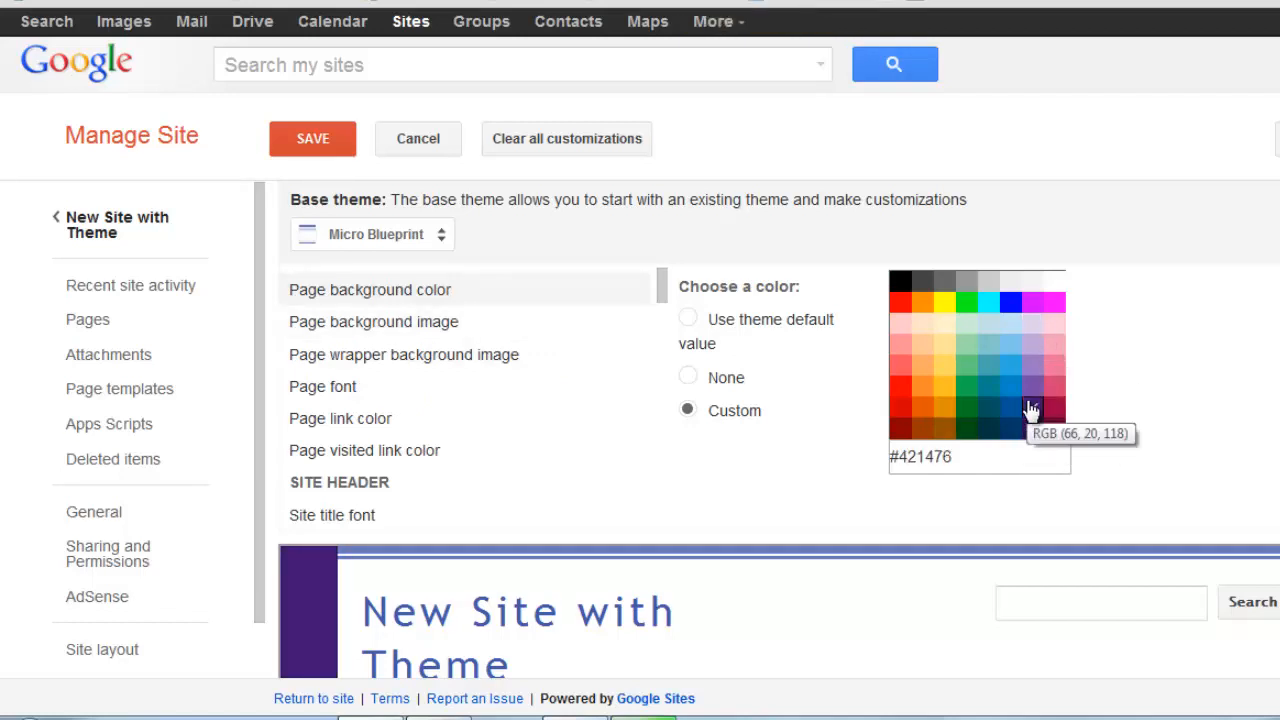
pyautogui.click(1008, 412)
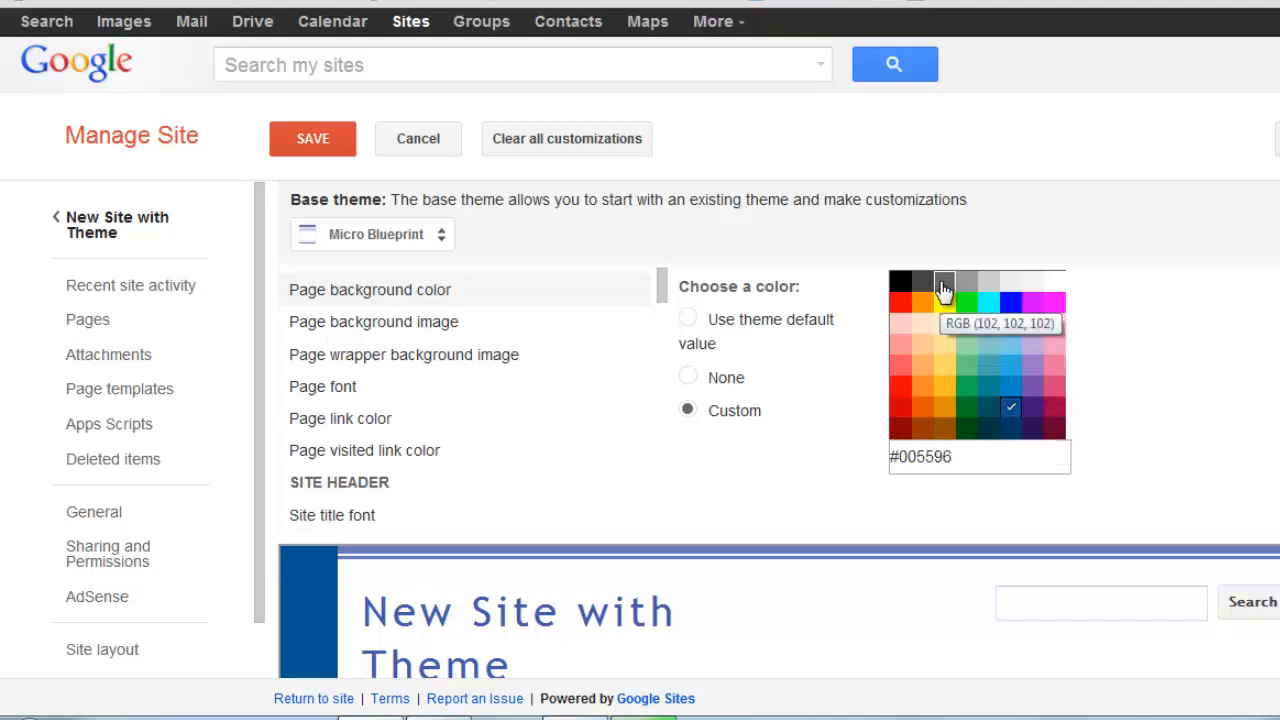
pyautogui.click(922, 282)
# Set the site title font in the site header to the custom font Days One
pyautogui.scroll(-3, 667, 320)
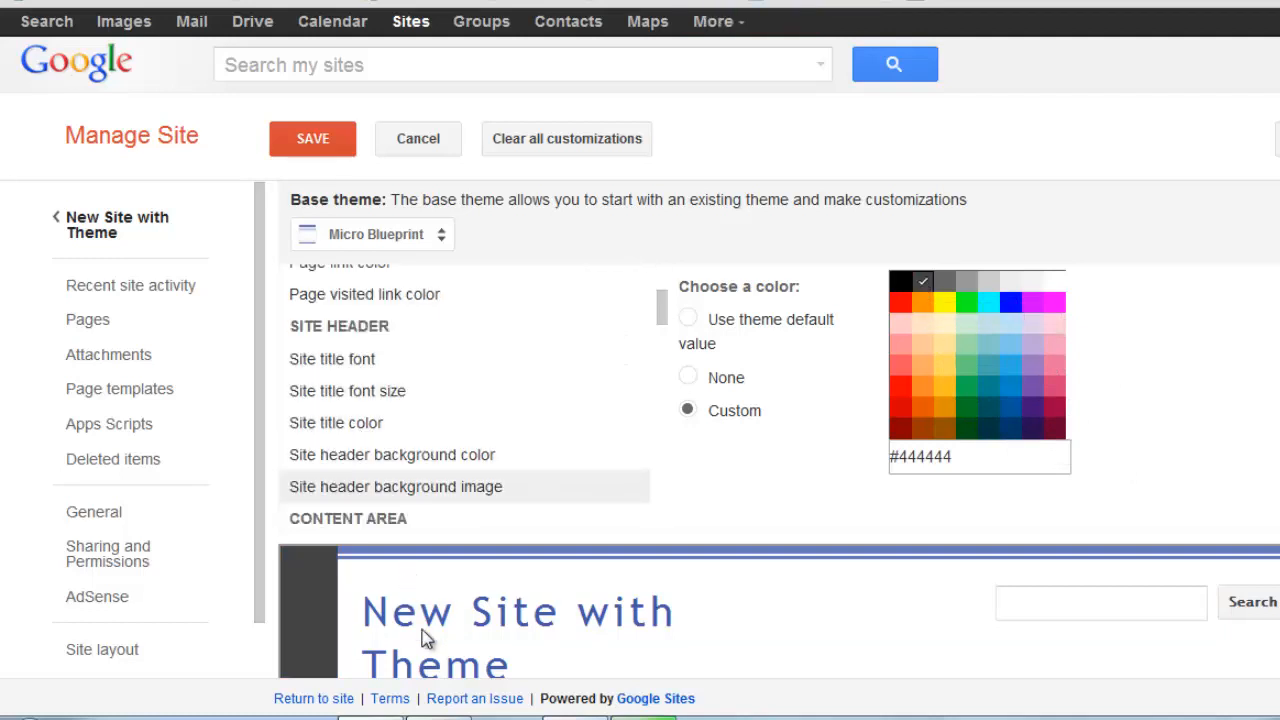
pyautogui.click(357, 362)
pyautogui.click(690, 369)
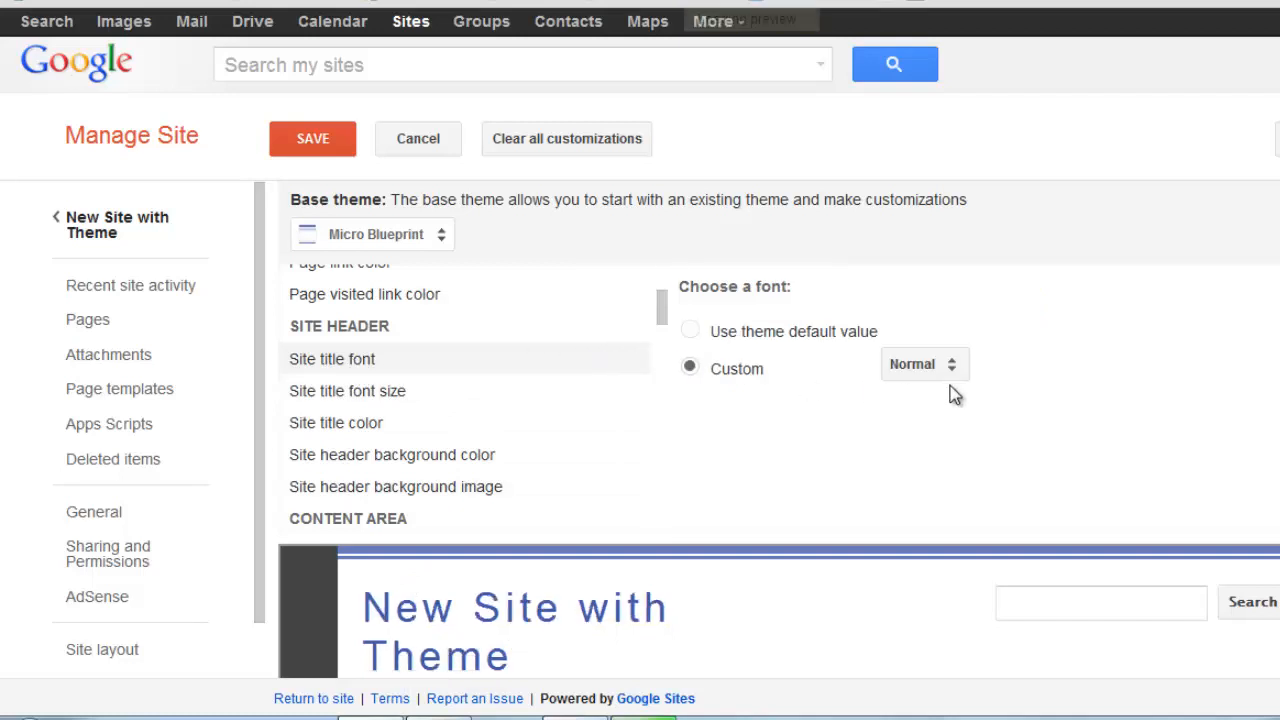
pyautogui.click(948, 368)
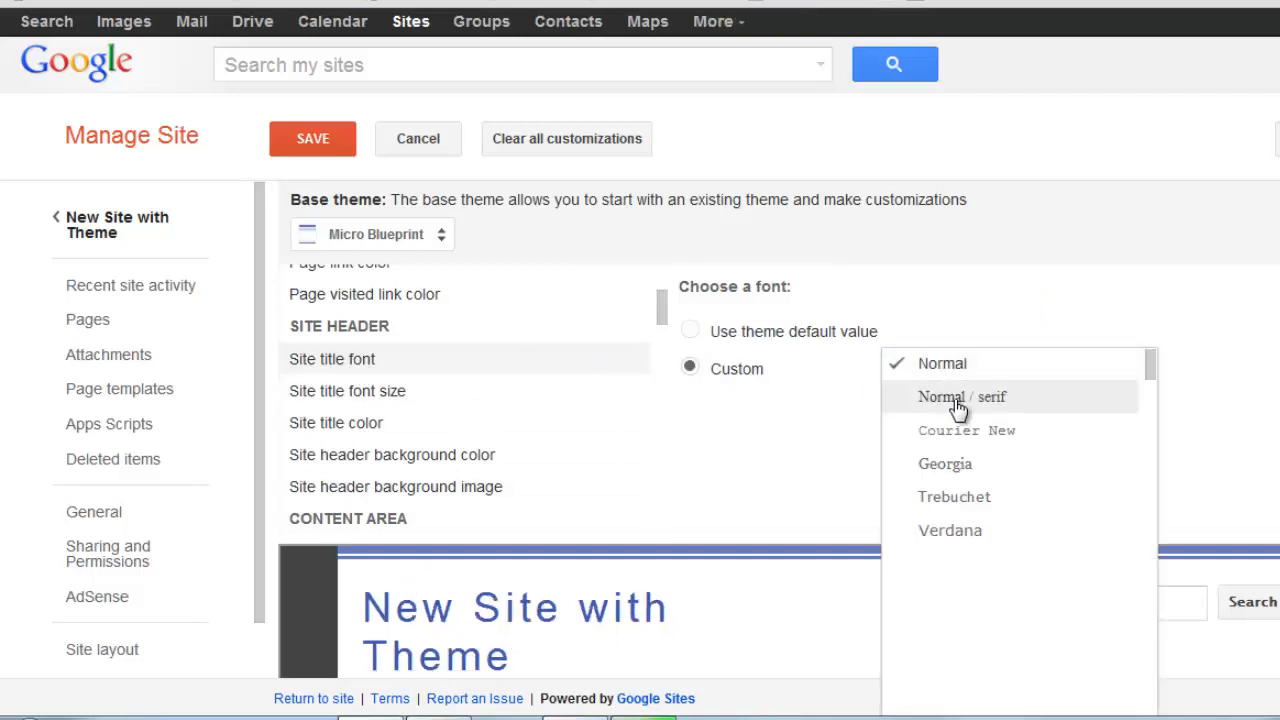
pyautogui.scroll(-3, 1145, 410)
pyautogui.scroll(-3, 1090, 440)
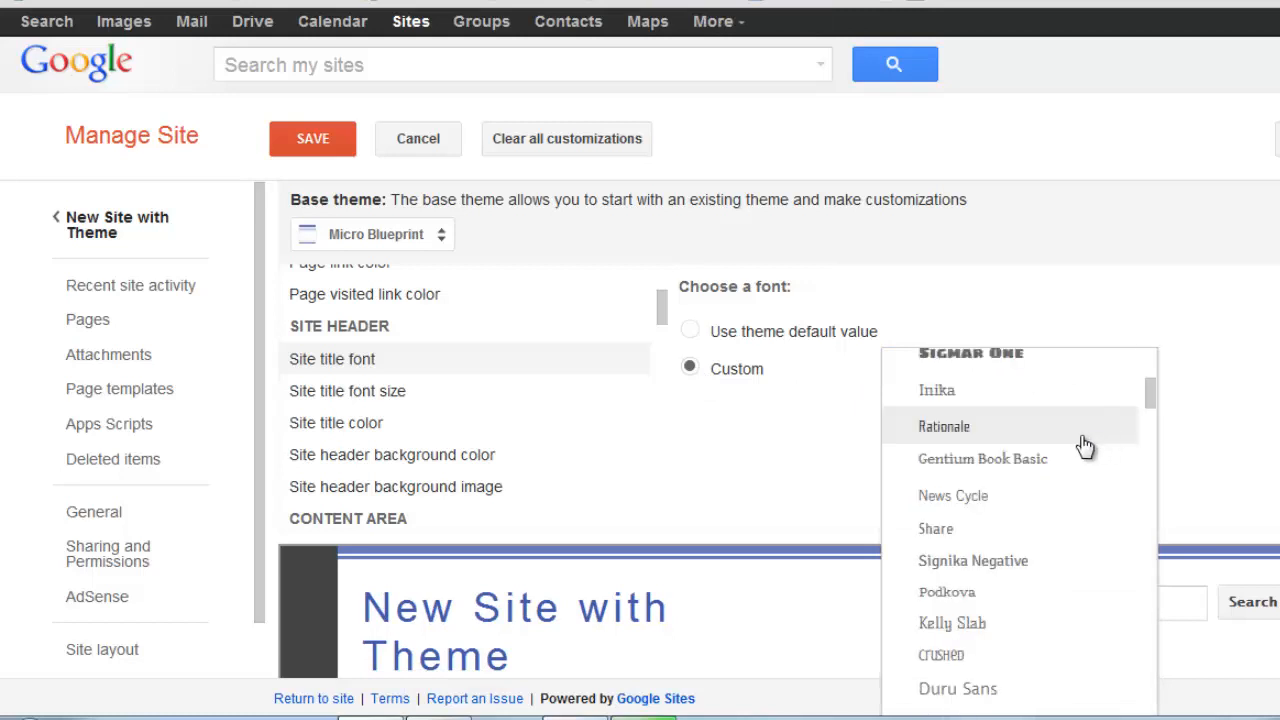
pyautogui.scroll(2, 1086, 443)
pyautogui.click(988, 414)
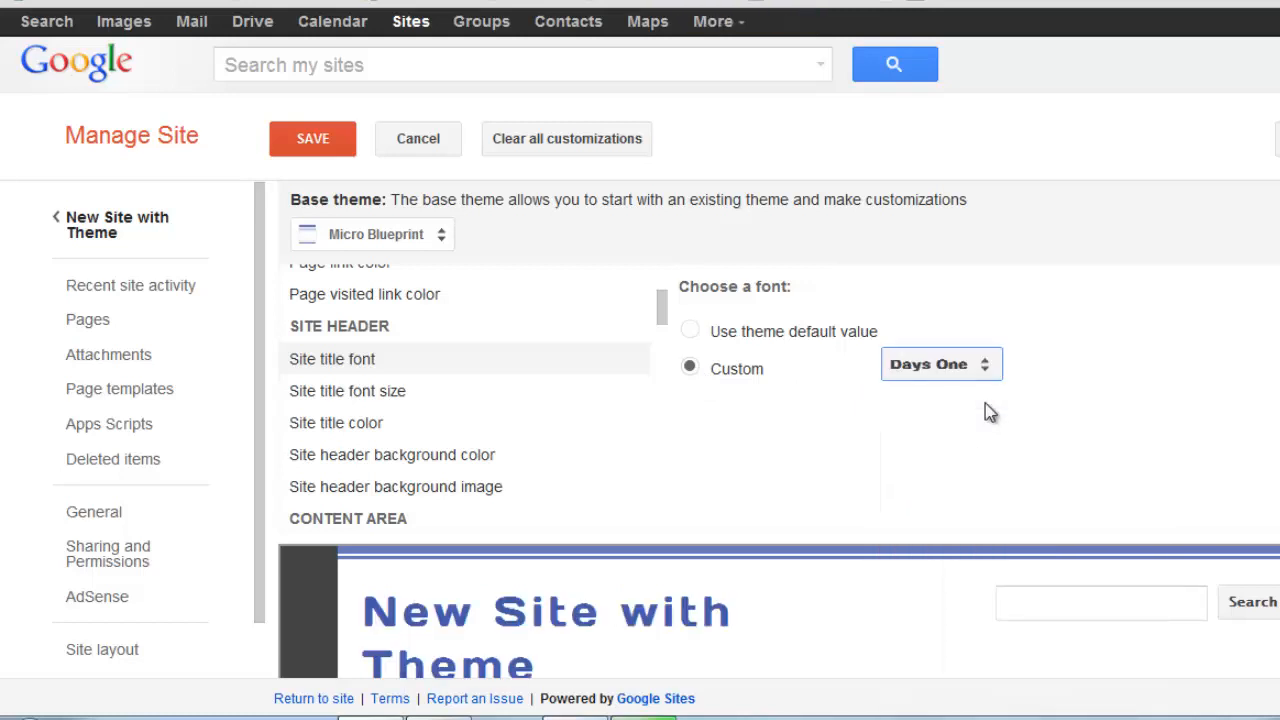
pyautogui.scroll(-2, 986, 380)
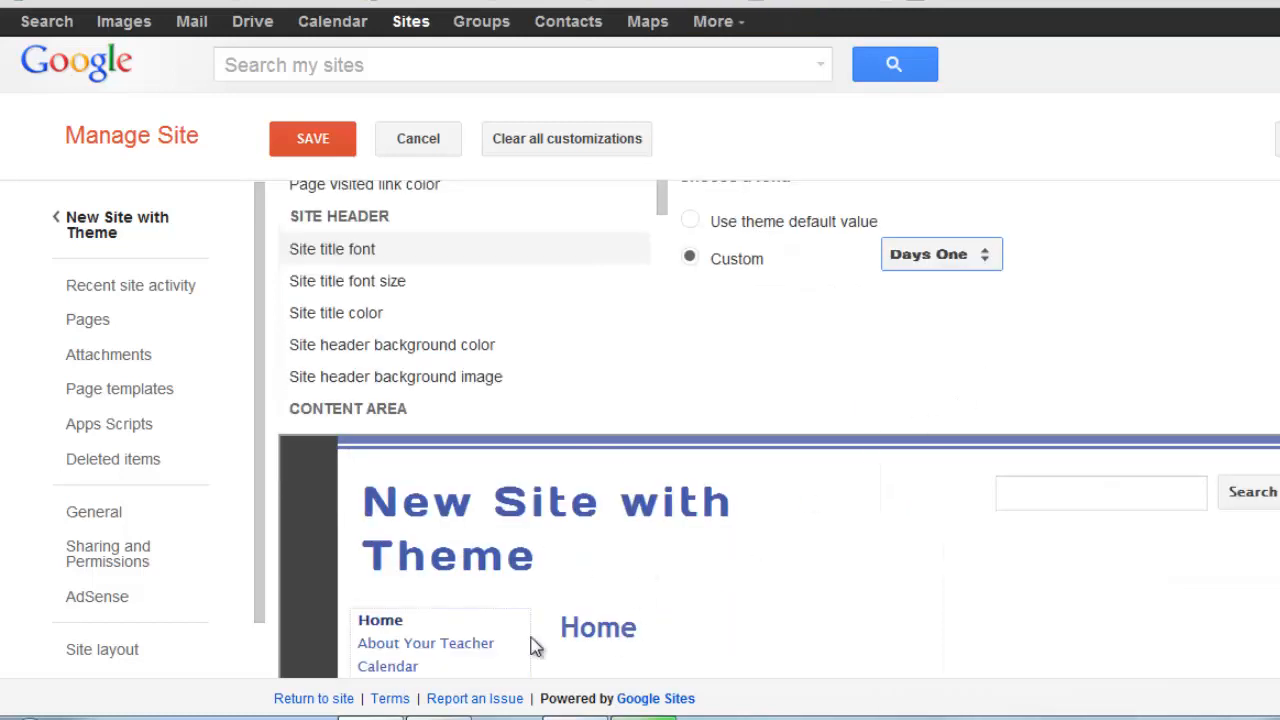
# Set the sidebar gadget background to the custom light purple #ded1e9
pyautogui.moveTo(662, 205); pyautogui.dragTo(666, 334)
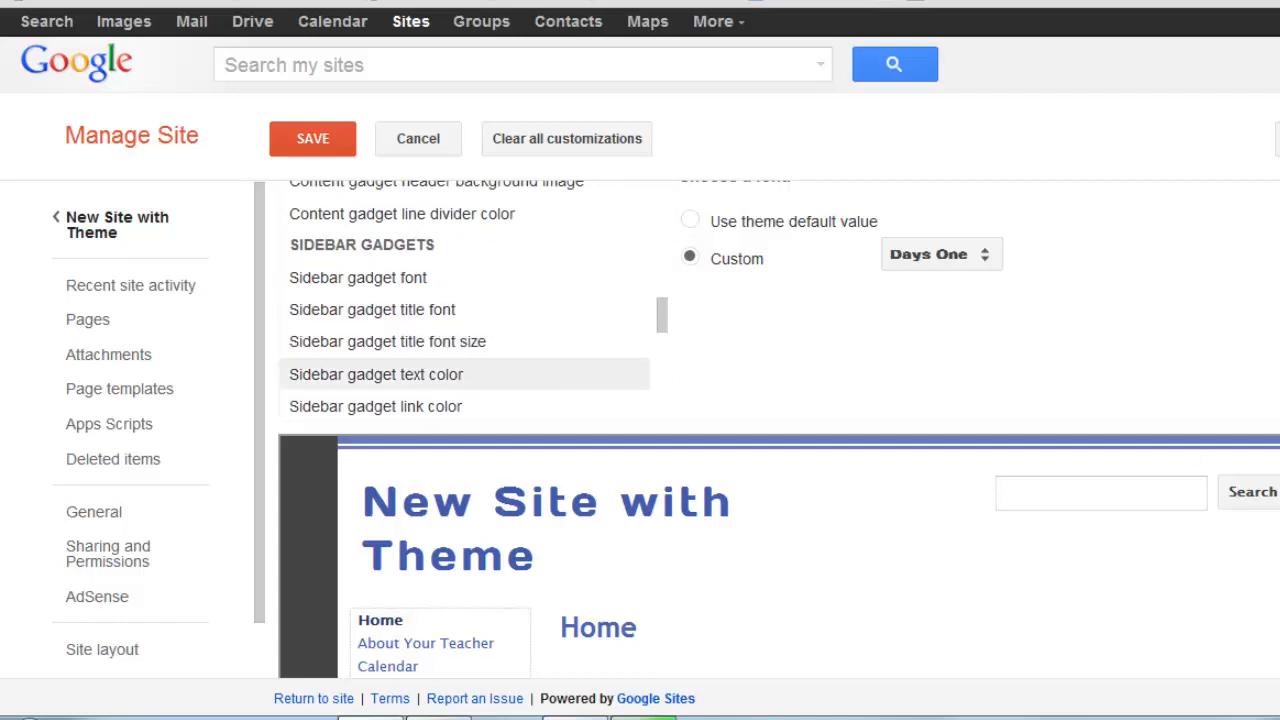
pyautogui.scroll(-2, 779, 430)
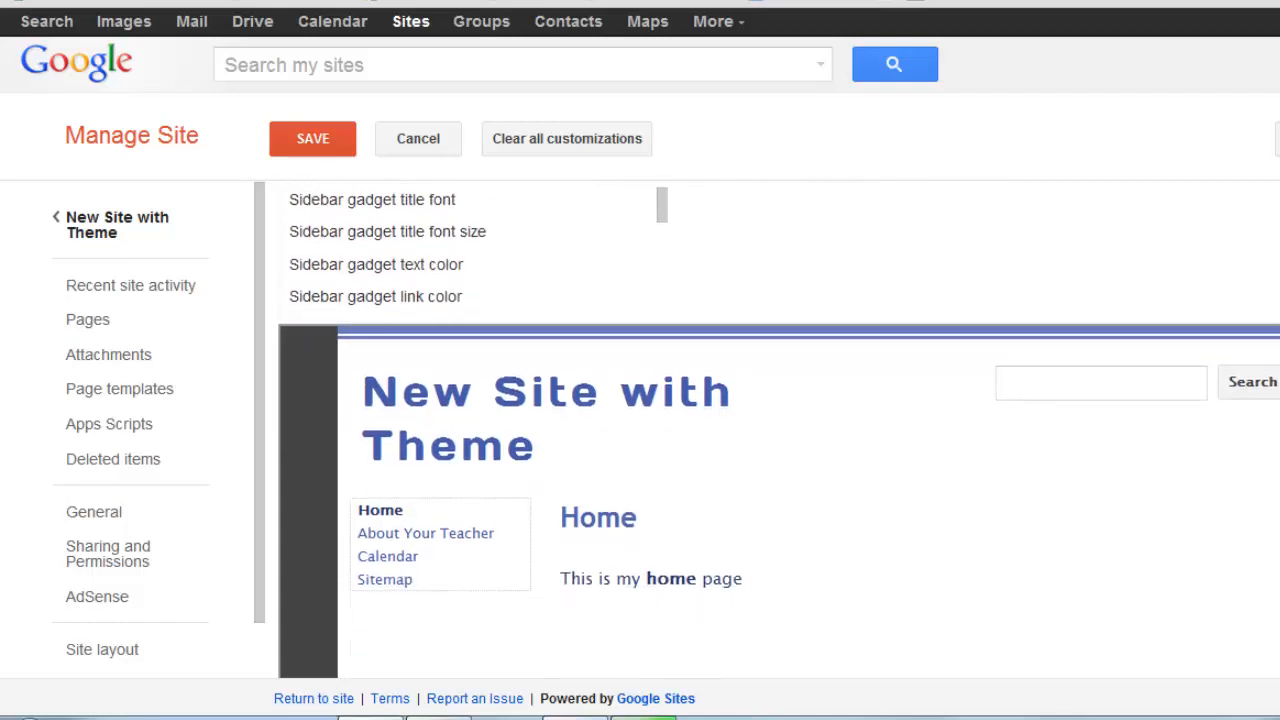
pyautogui.scroll(1, 779, 406)
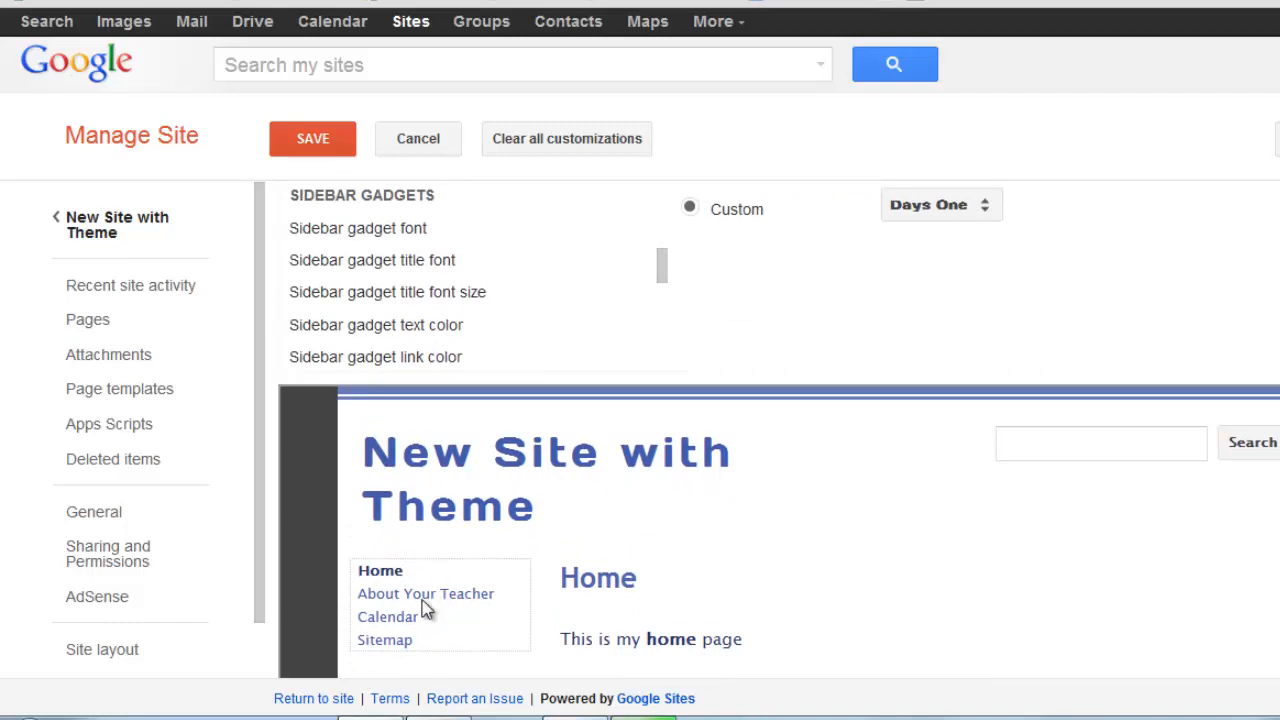
pyautogui.moveTo(666, 270); pyautogui.dragTo(656, 296)
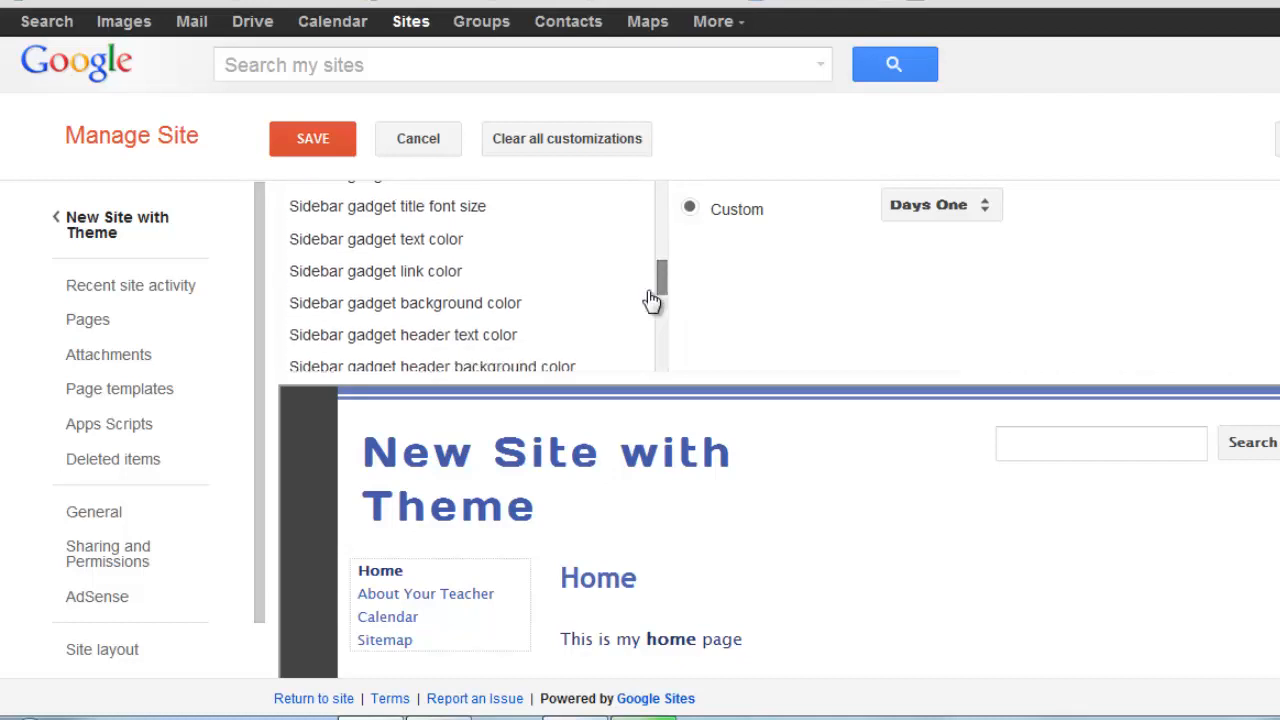
pyautogui.click(500, 320)
pyautogui.click(688, 251)
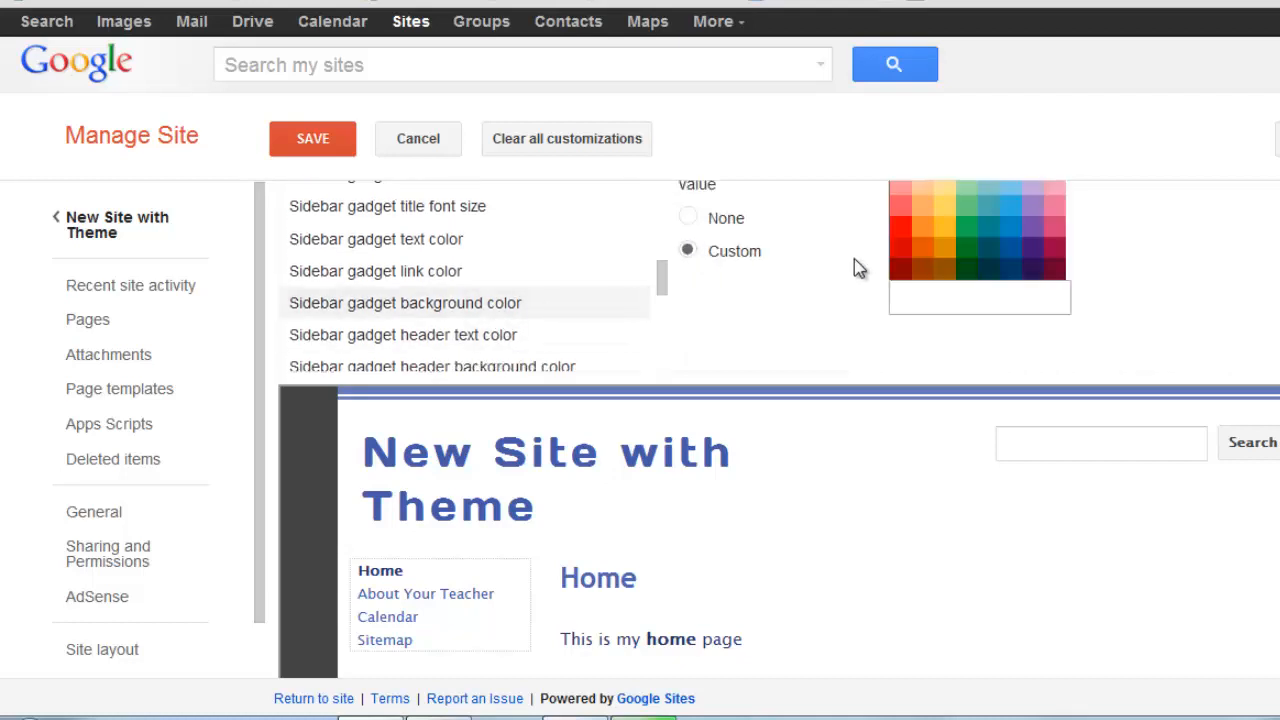
pyautogui.scroll(1, 988, 271)
pyautogui.click(1008, 275)
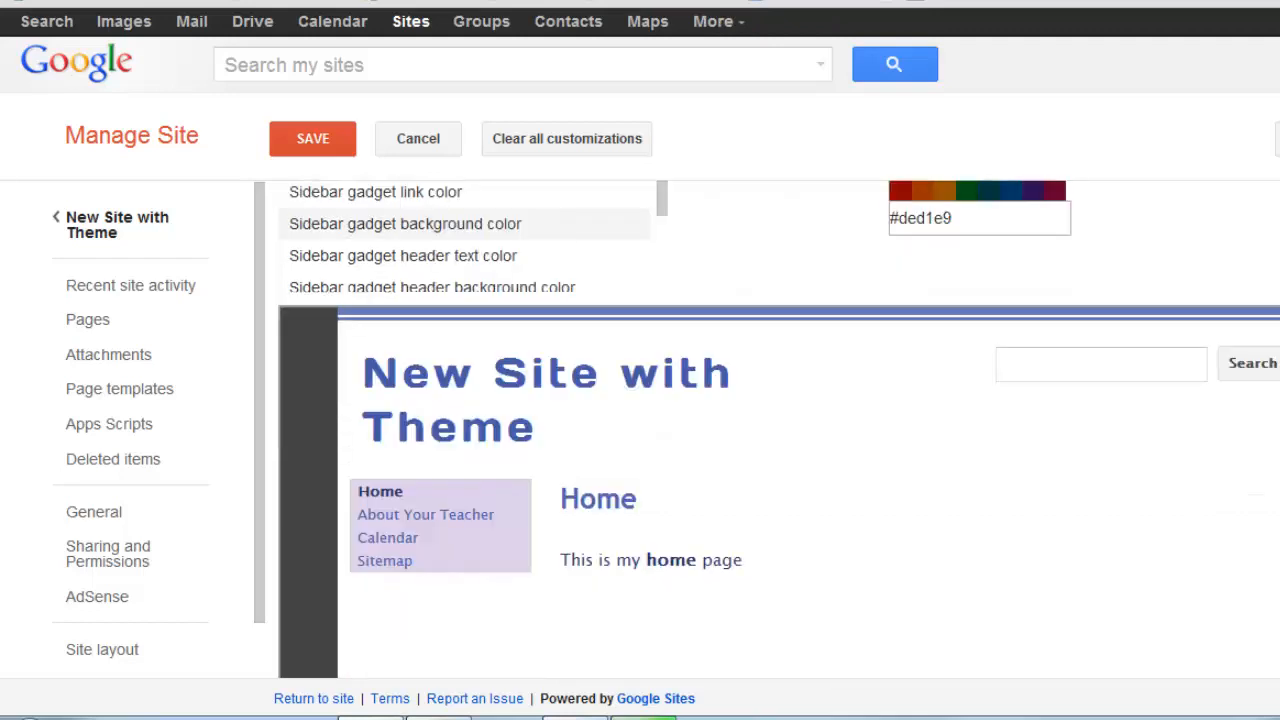
pyautogui.scroll(3, 670, 288)
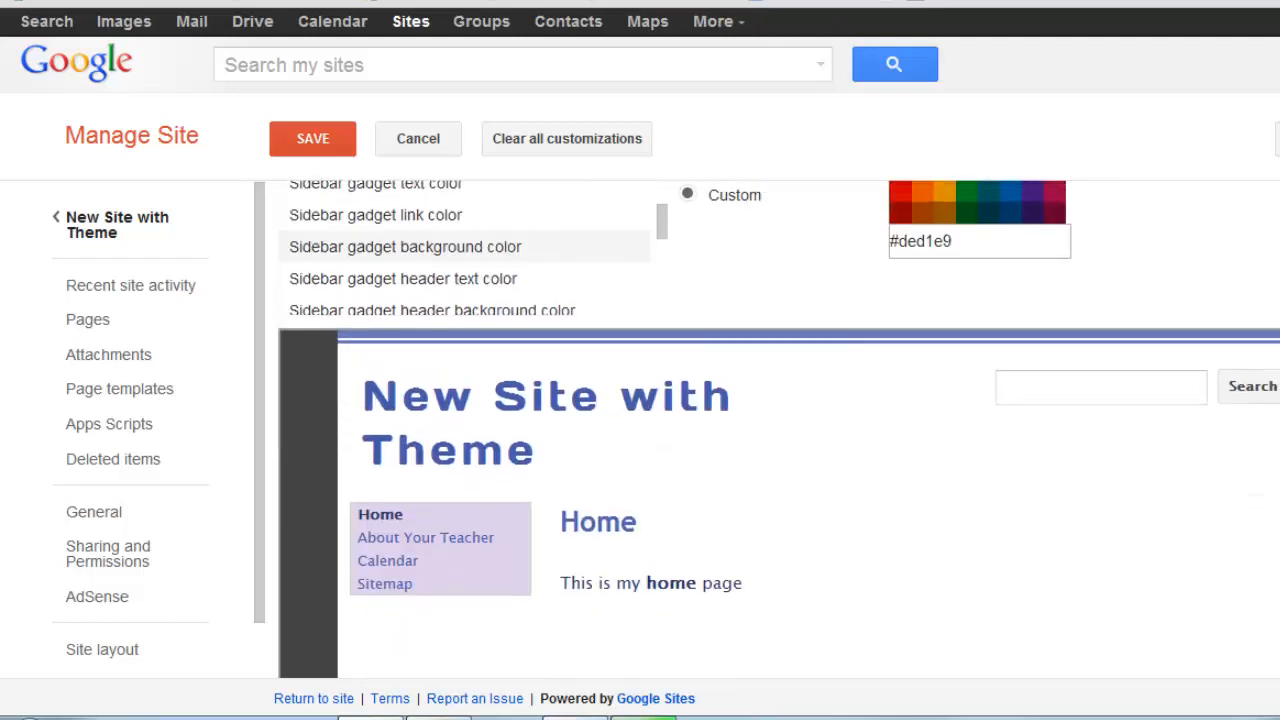
# Upload the handprints picture as the custom site header background image
pyautogui.moveTo(670, 288); pyautogui.dragTo(665, 195)
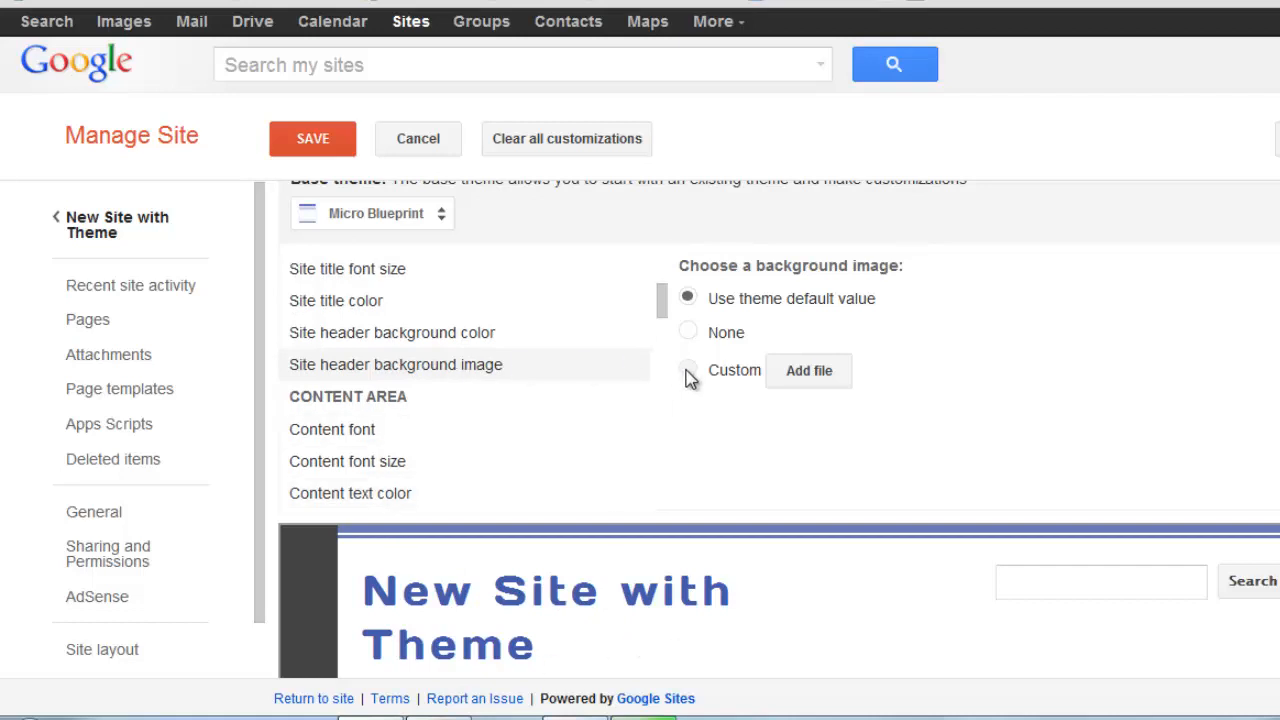
pyautogui.click(800, 373)
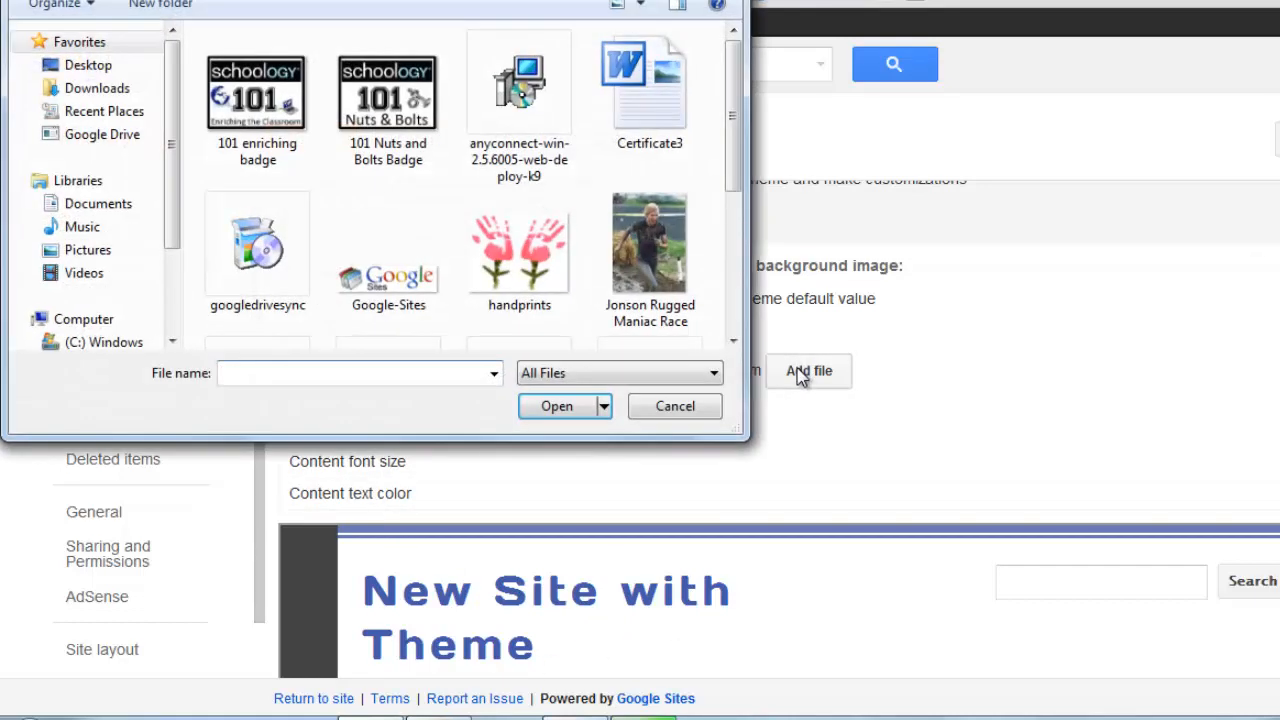
pyautogui.click(510, 283)
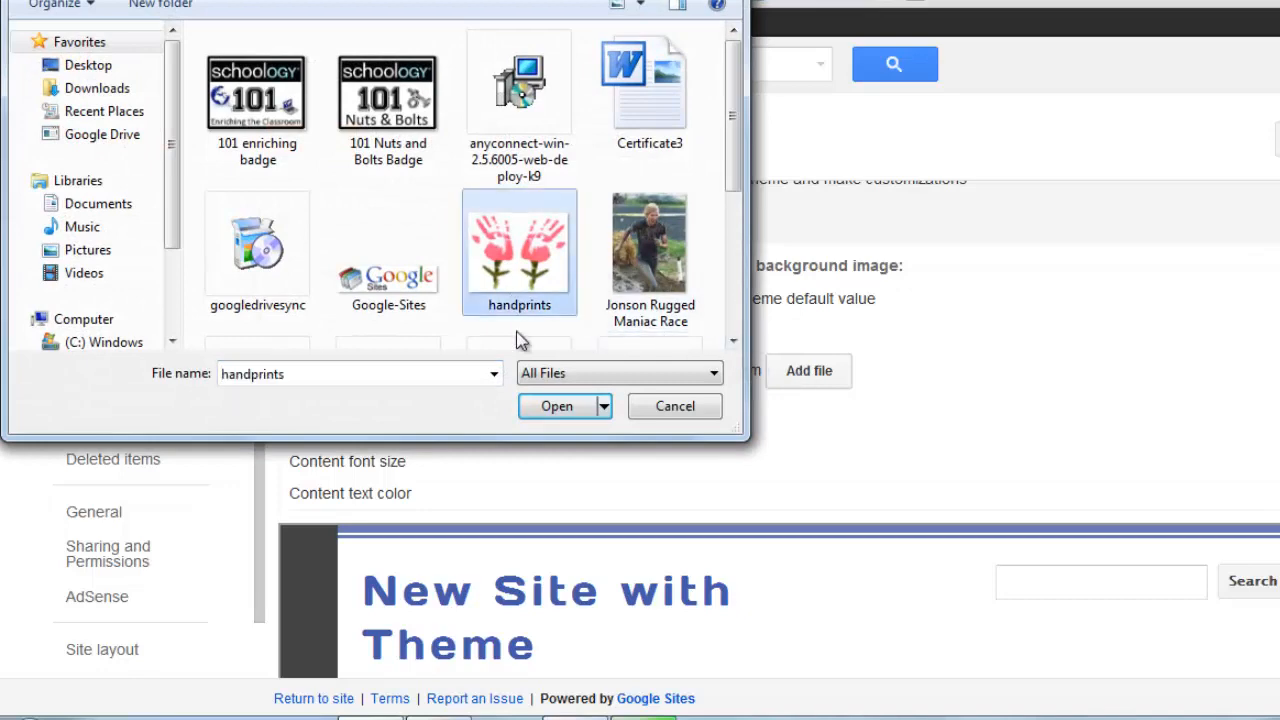
pyautogui.click(543, 409)
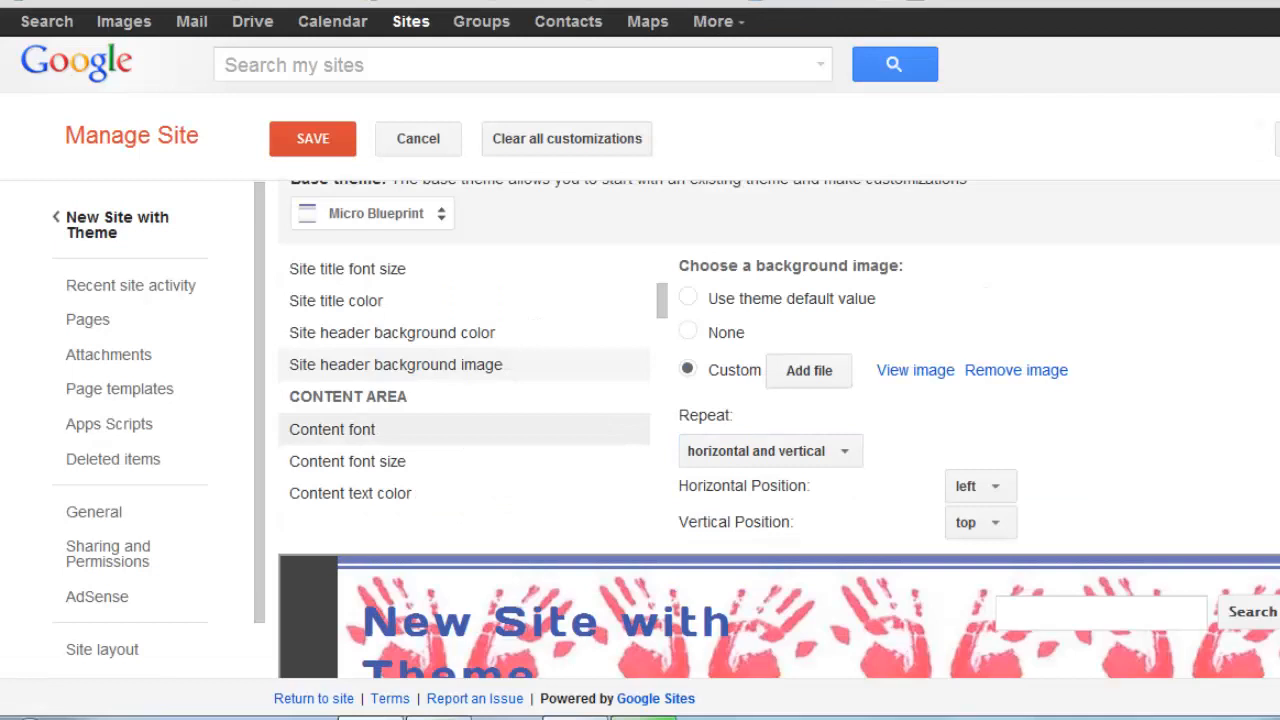
# Set the header background image to repeat horizontal, after trying none
pyautogui.scroll(-2, 400, 520)
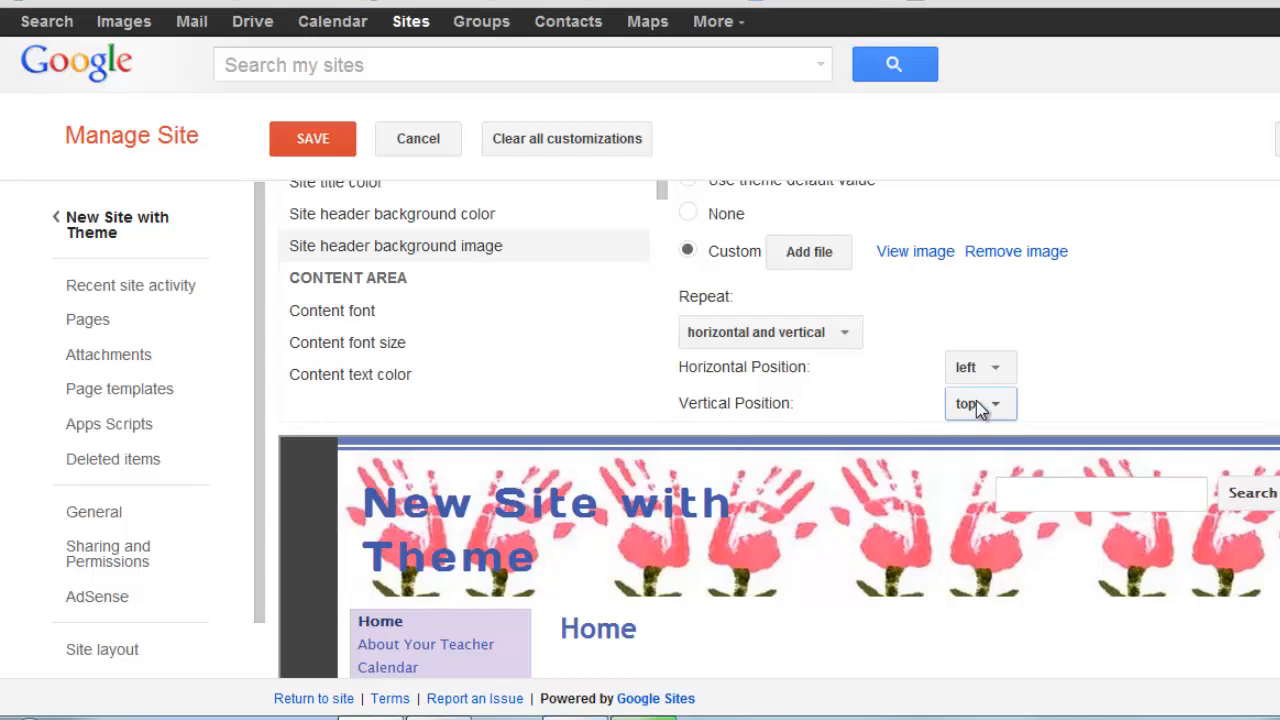
pyautogui.click(840, 338)
pyautogui.click(783, 395)
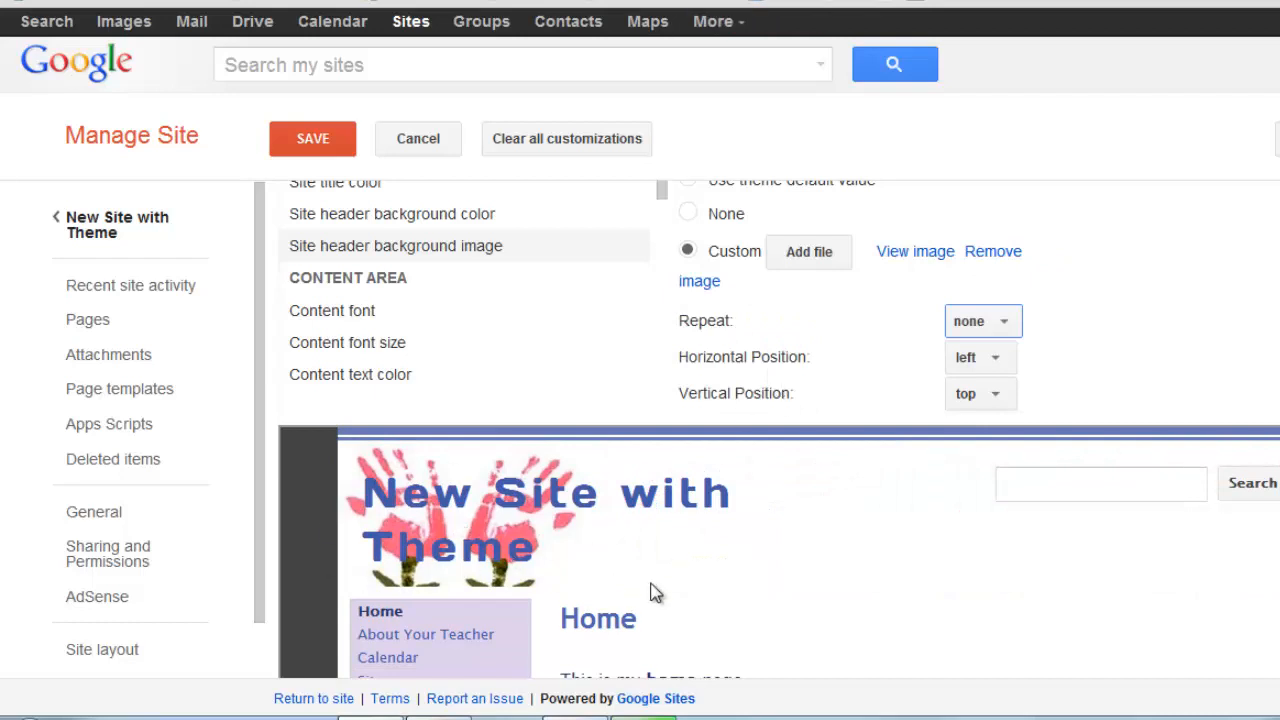
pyautogui.click(975, 325)
pyautogui.click(997, 356)
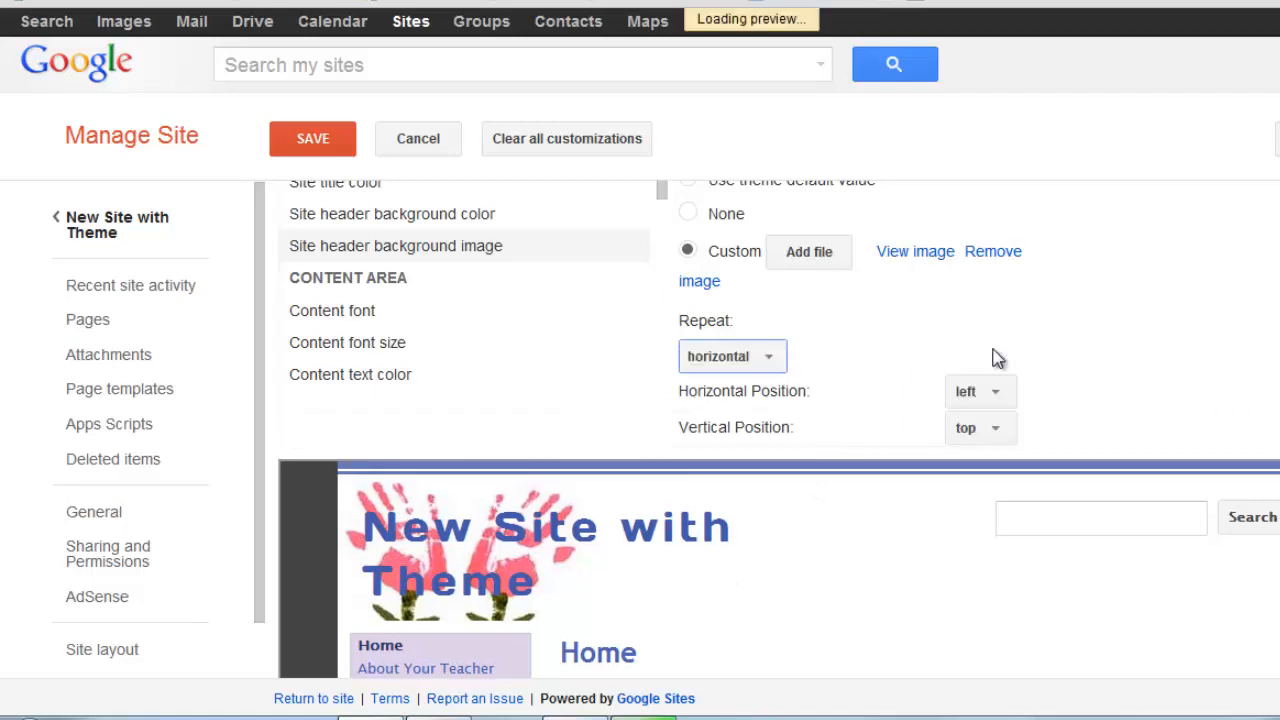
# Give the site title the custom color black #000000, after trying pink #d43f76, and save the customizations
pyautogui.scroll(-1, 640, 306)
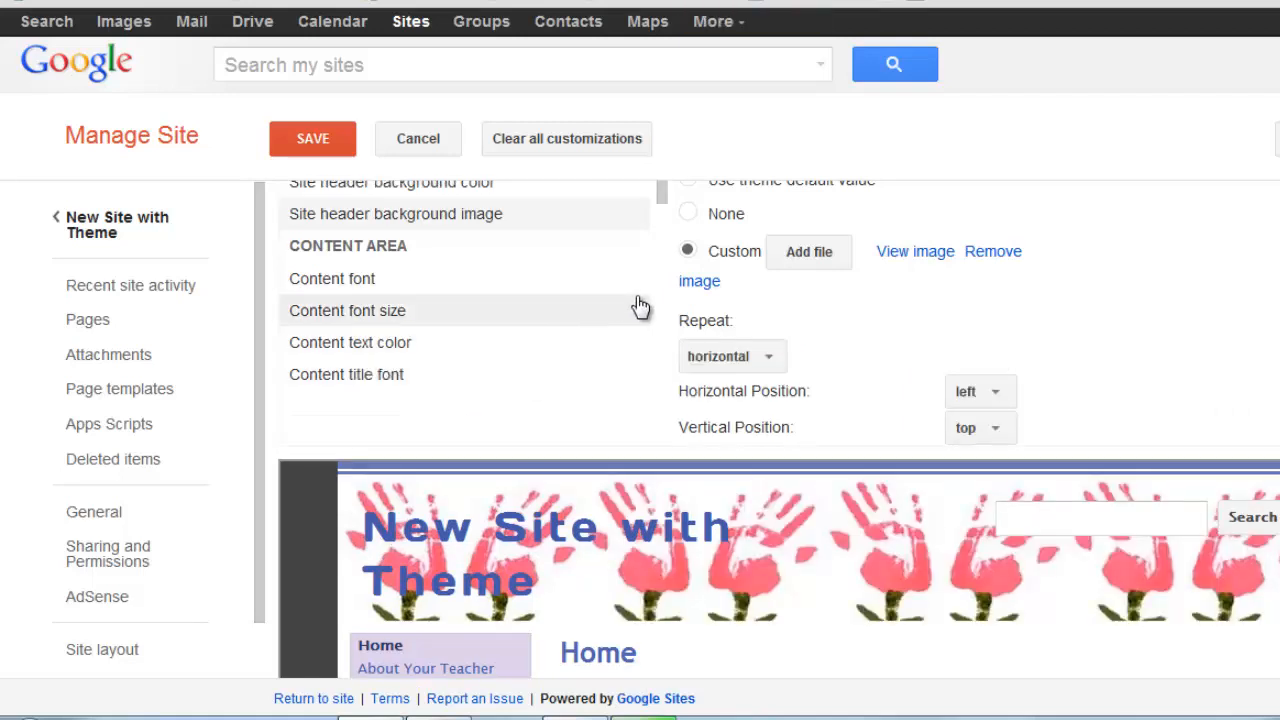
pyautogui.scroll(3, 615, 264)
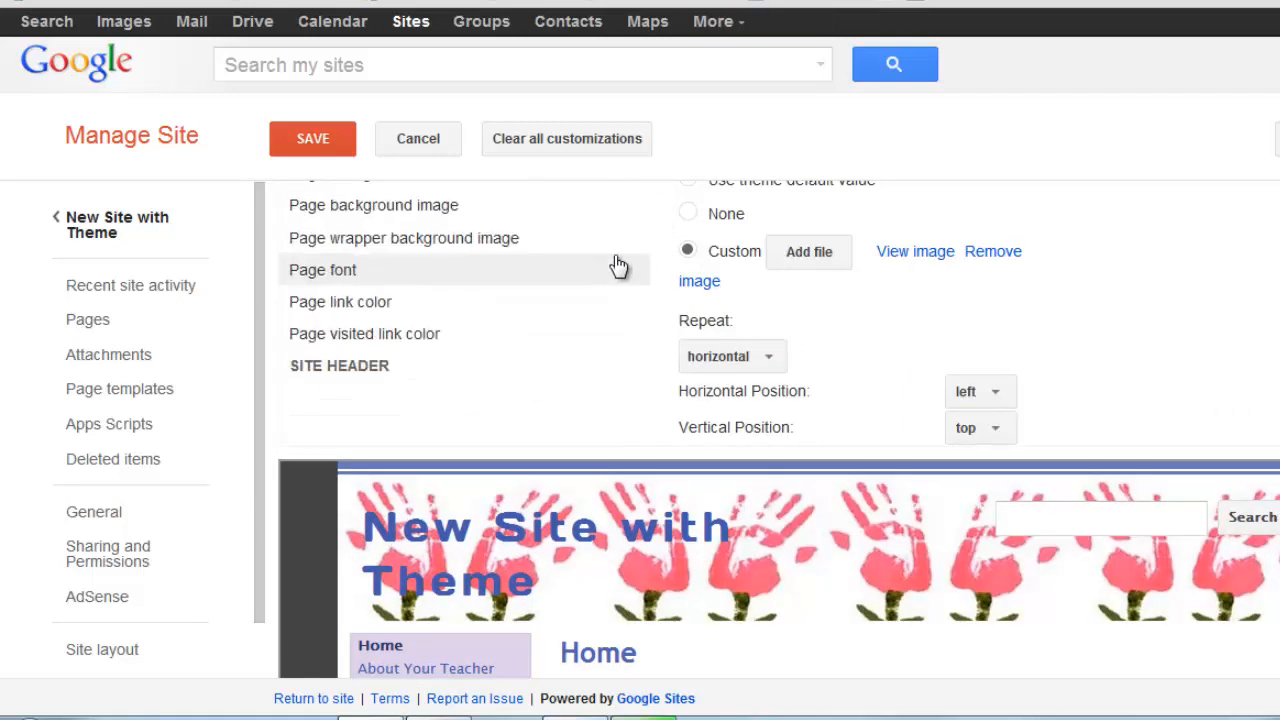
pyautogui.scroll(-1, 611, 266)
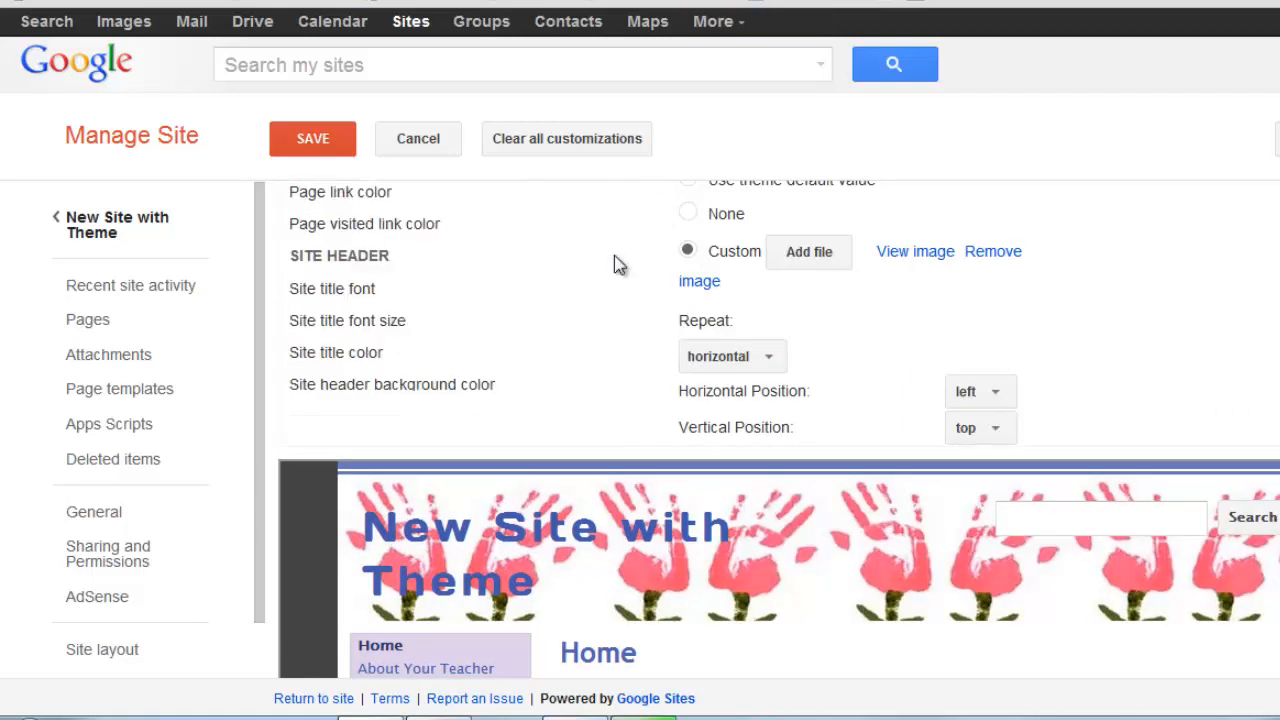
pyautogui.click(362, 360)
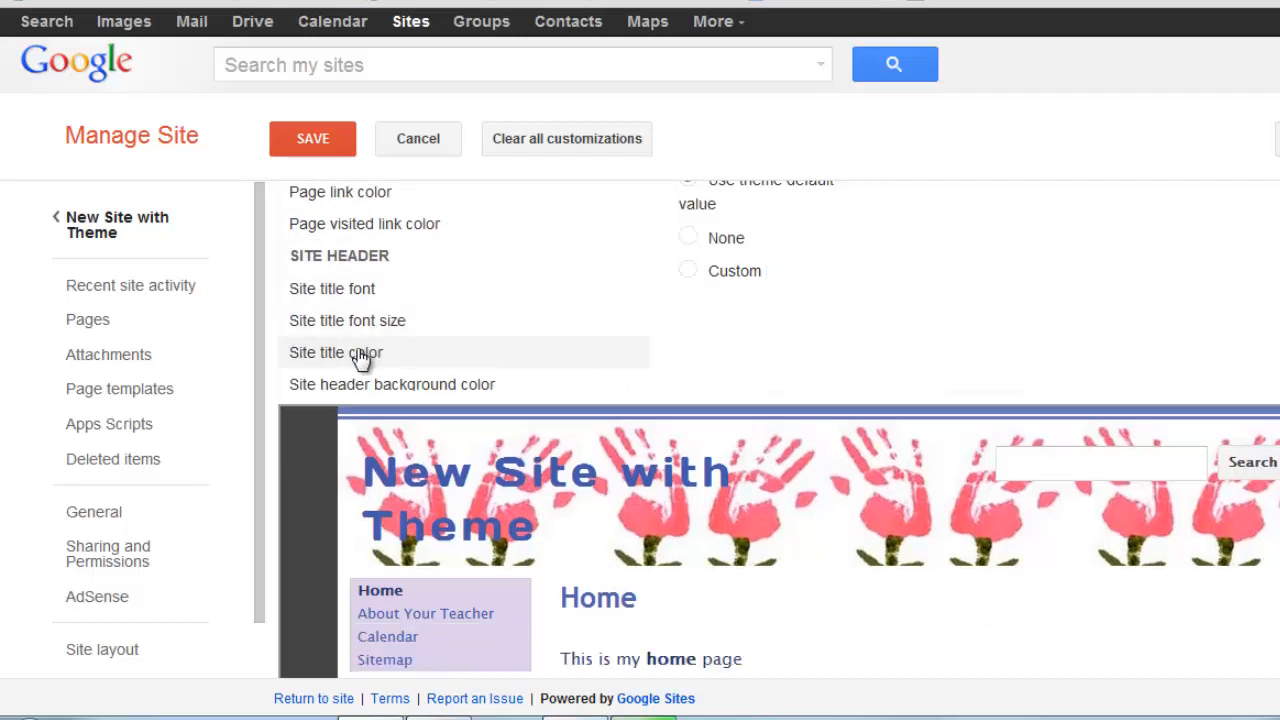
pyautogui.click(687, 271)
pyautogui.scroll(1, 1057, 300)
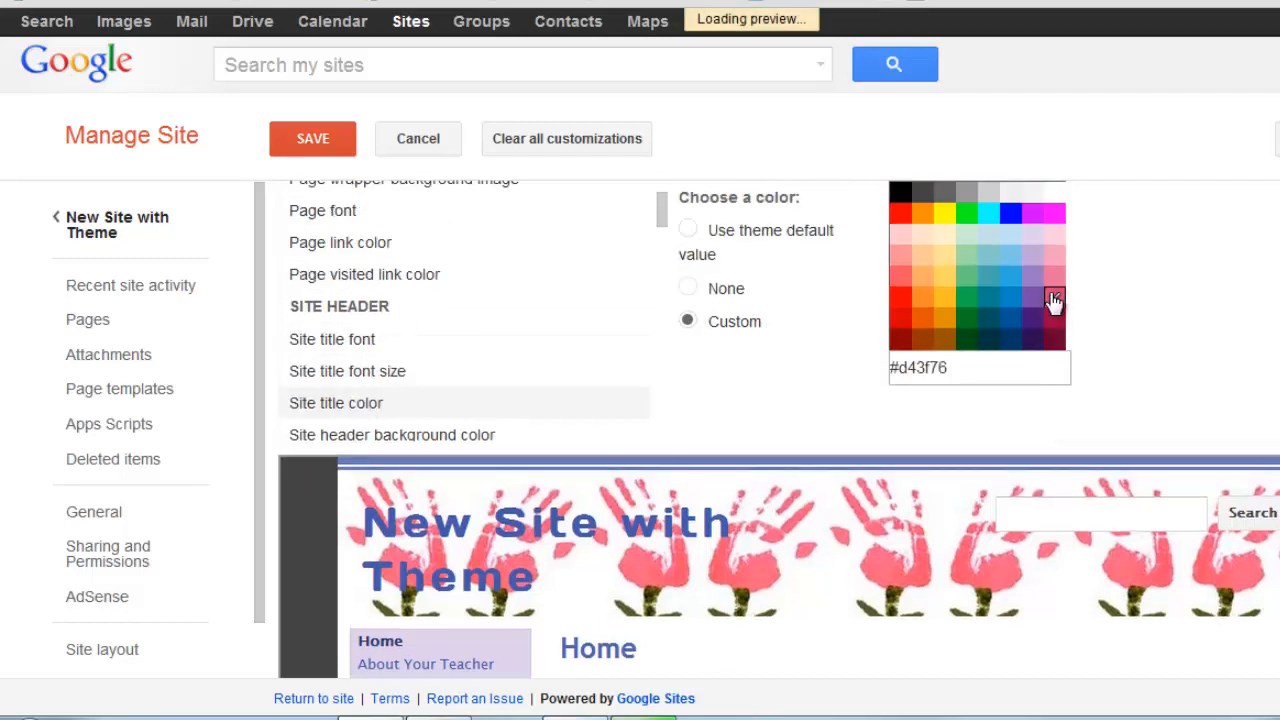
pyautogui.click(903, 200)
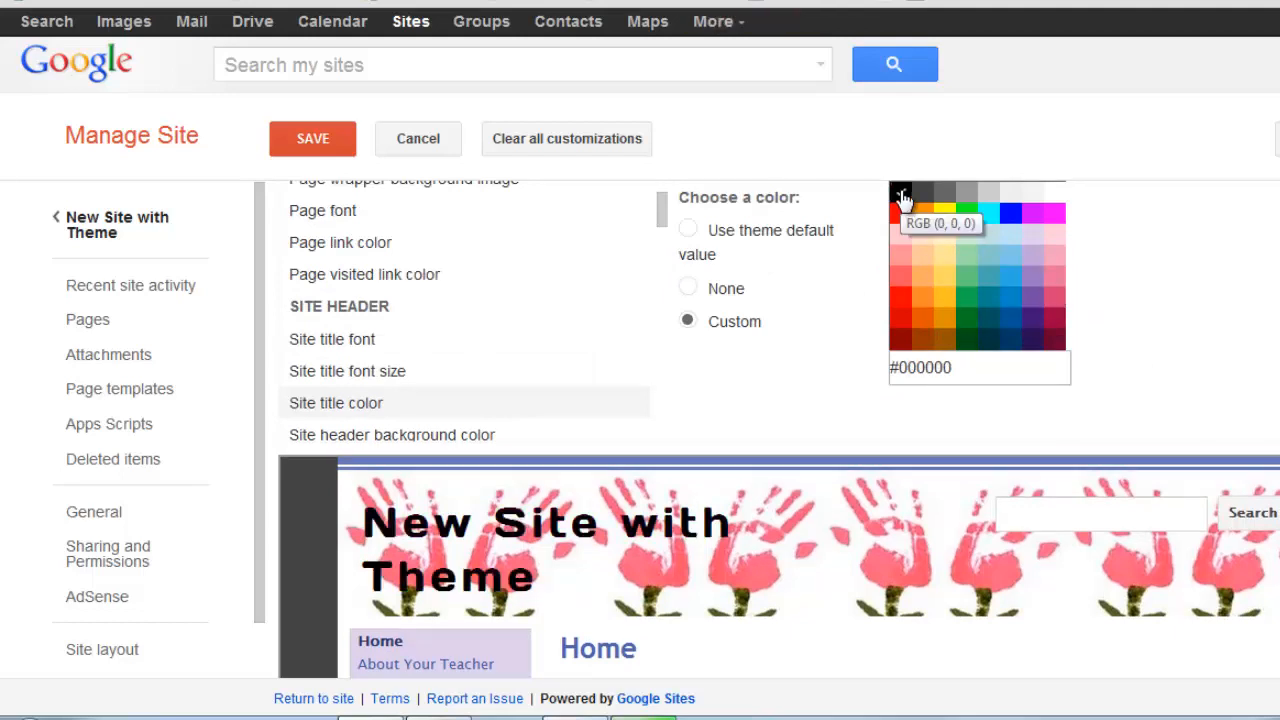
pyautogui.click(345, 141)
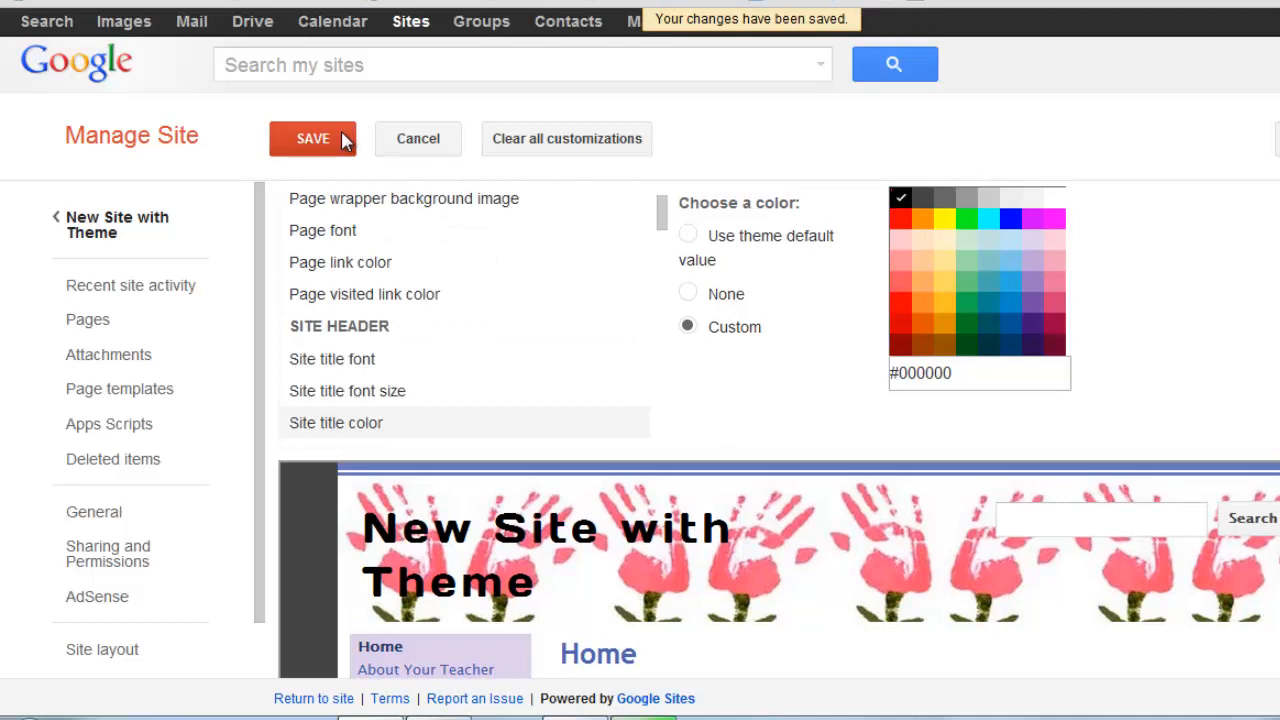
# Look over the site's home page and the Site layout settings in site management, returning to the home page
pyautogui.click(103, 243)
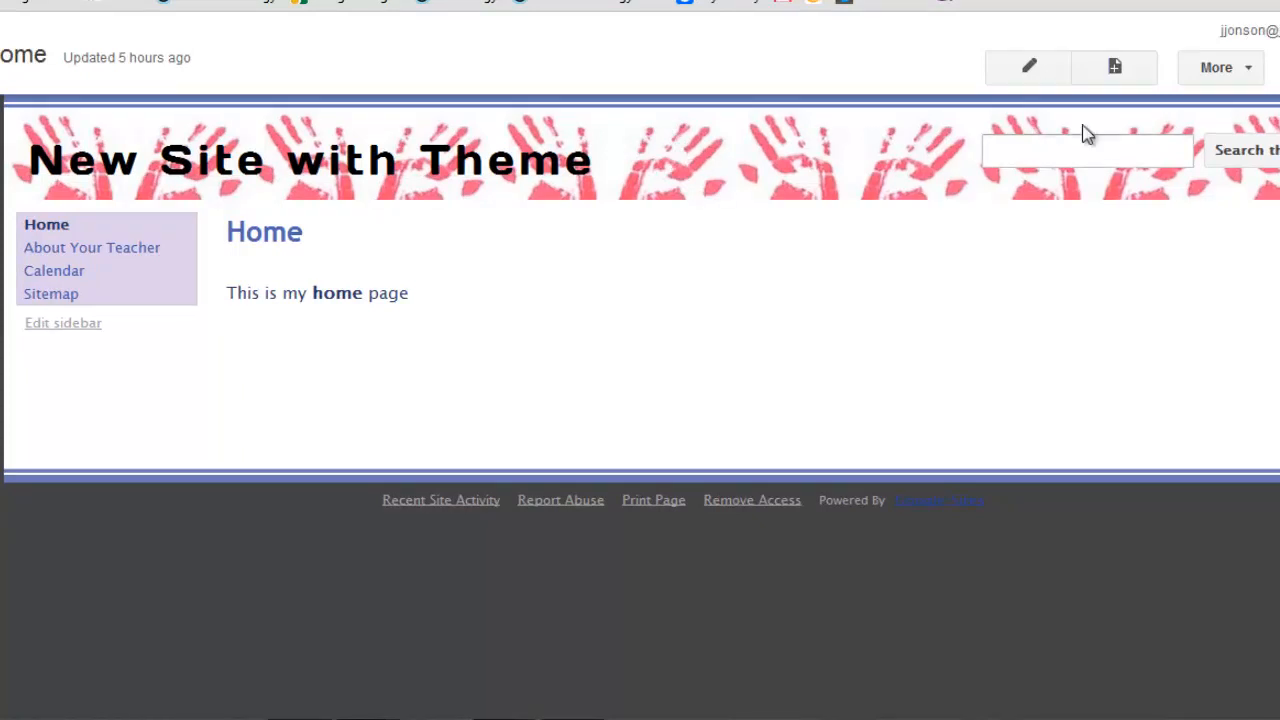
pyautogui.click(1216, 70)
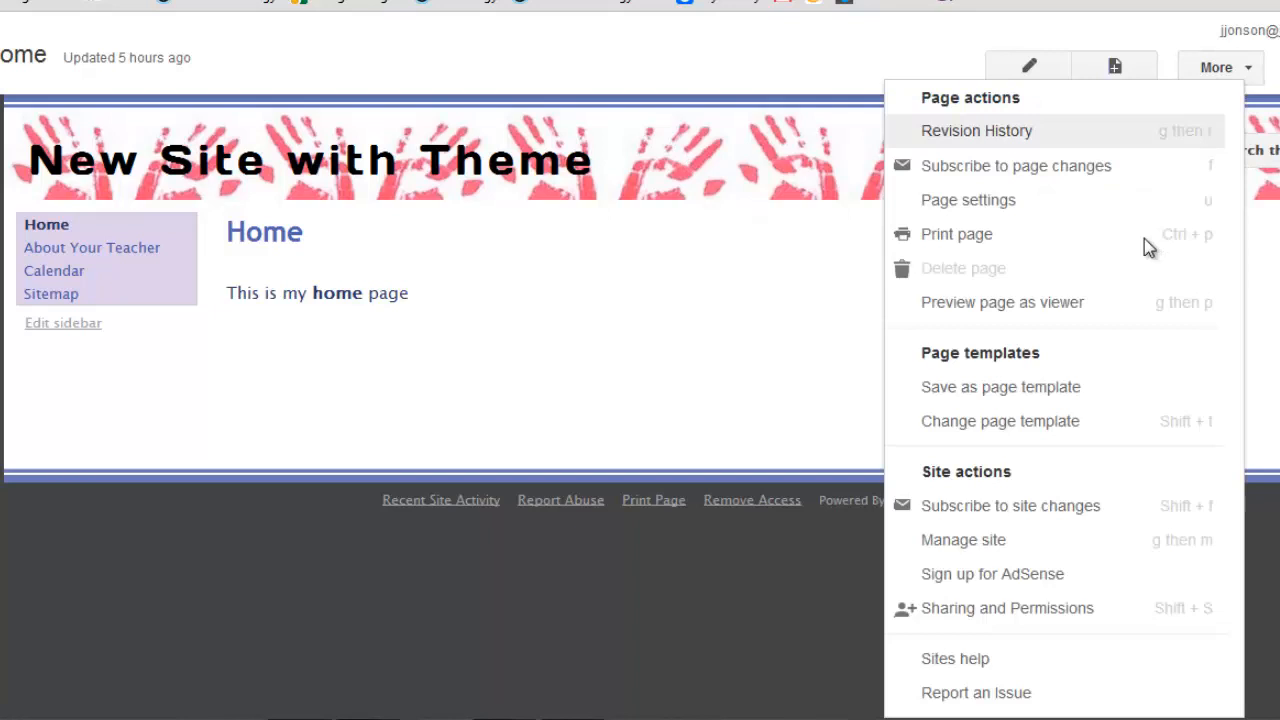
pyautogui.click(1034, 546)
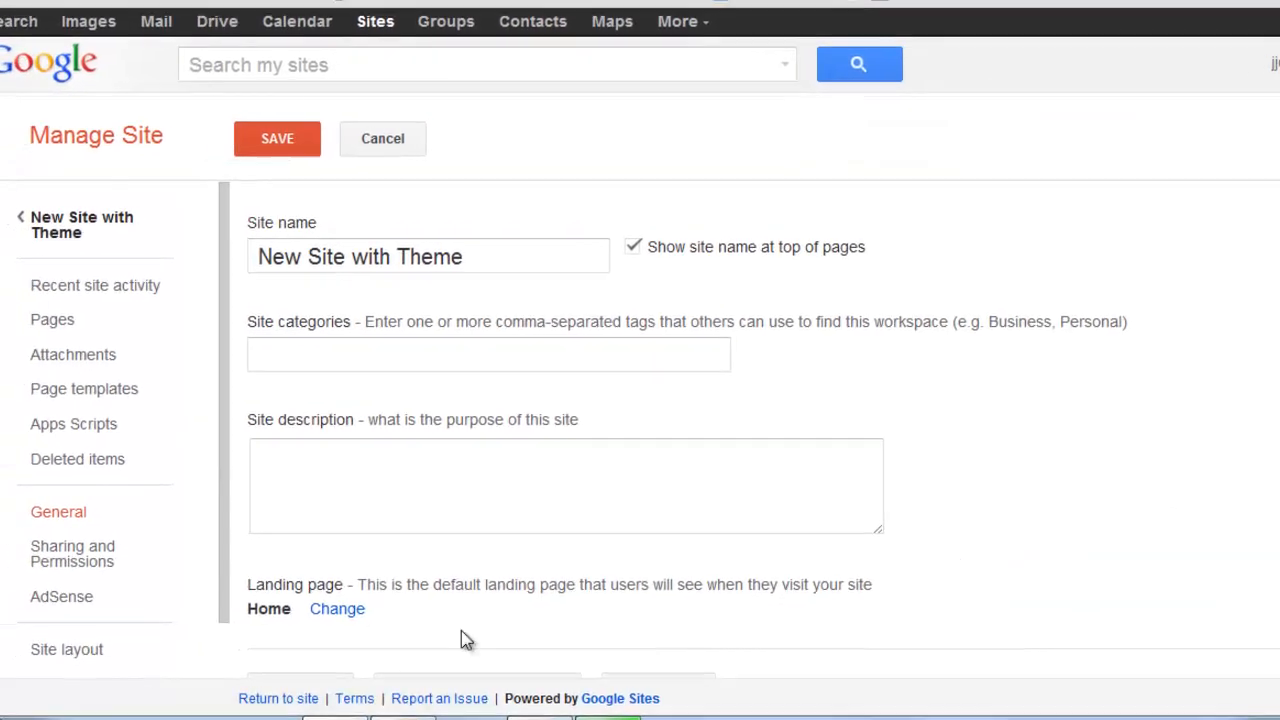
pyautogui.scroll(-2, 264, 443)
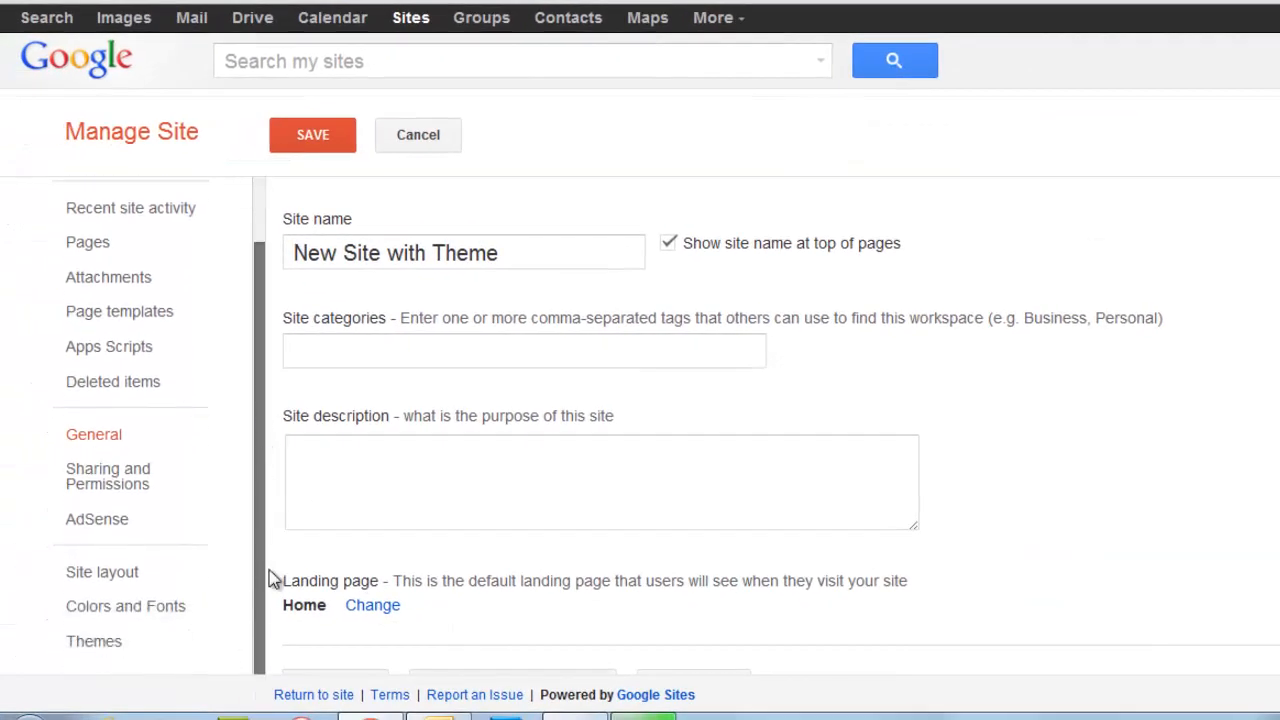
pyautogui.click(112, 574)
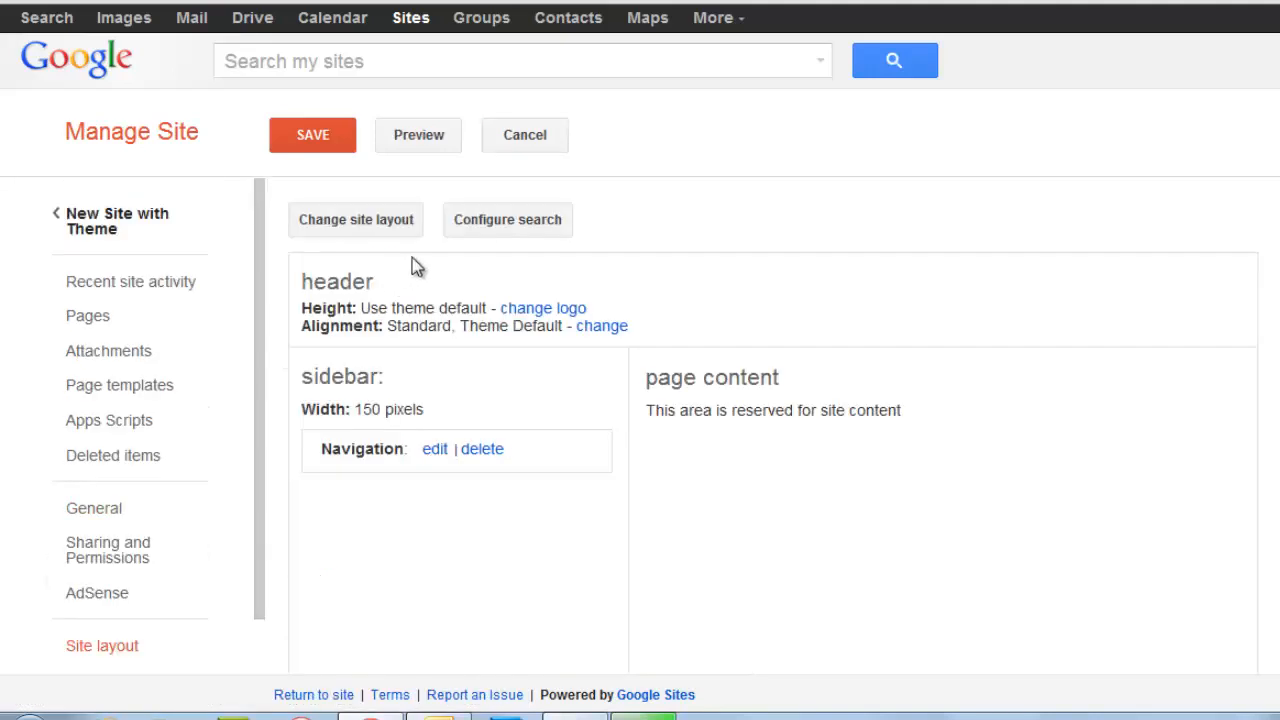
pyautogui.click(125, 228)
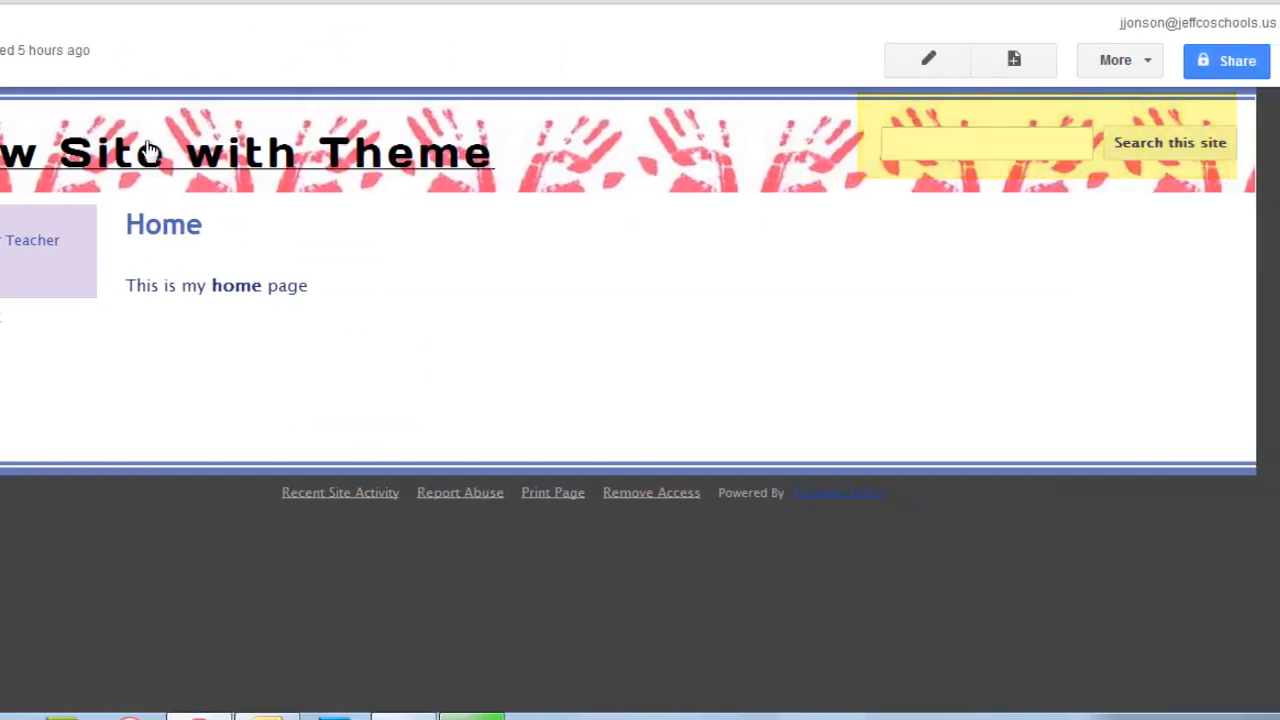
# Disable the site search in the Site layout settings of site management
pyautogui.click(1122, 78)
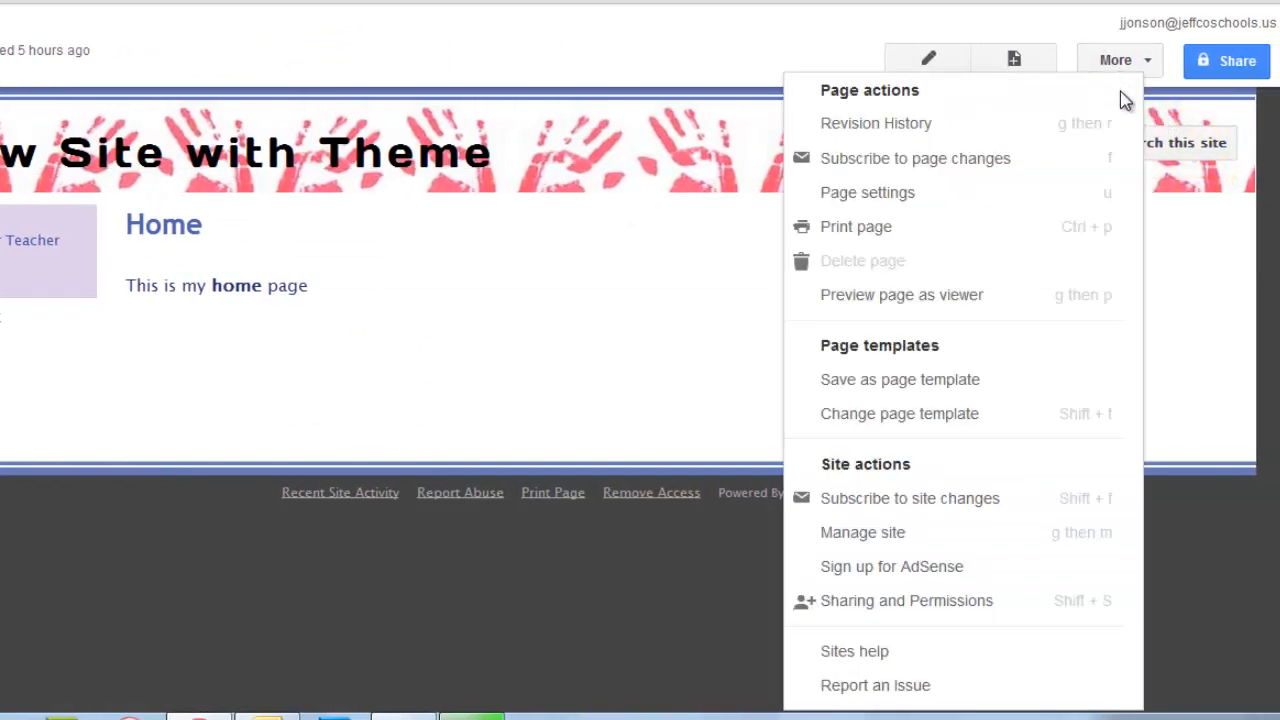
pyautogui.click(903, 540)
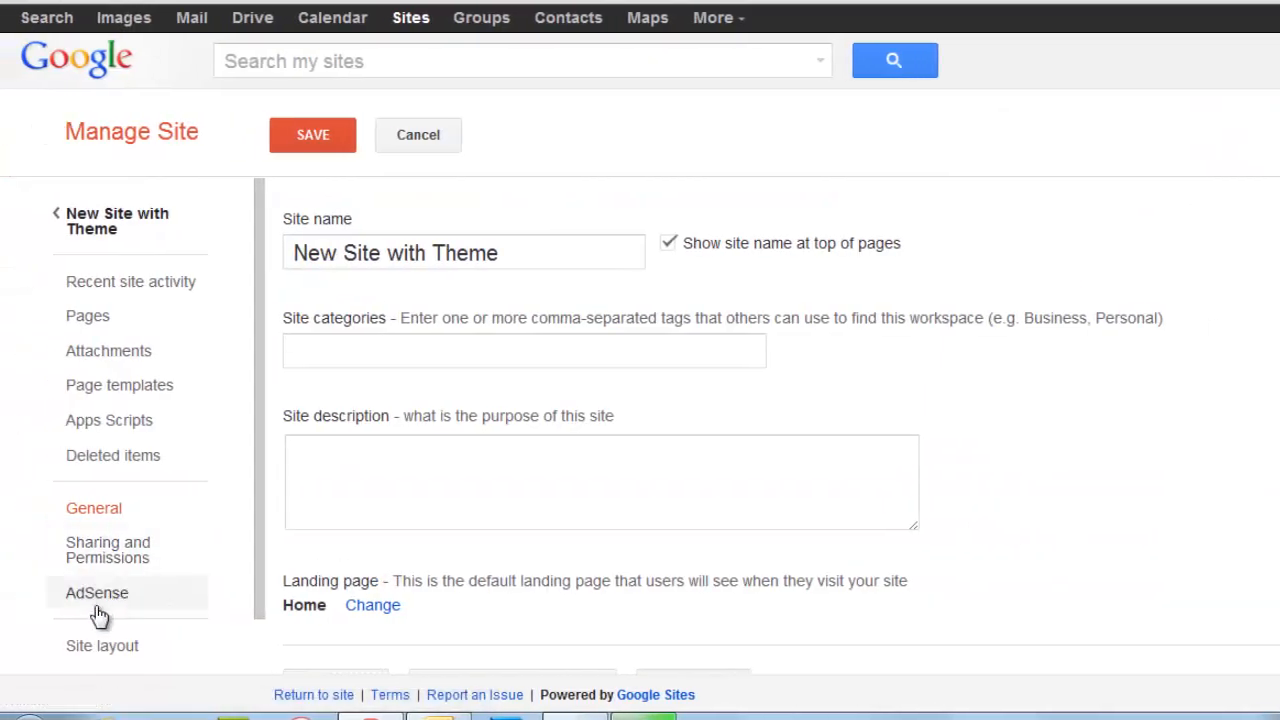
pyautogui.click(82, 647)
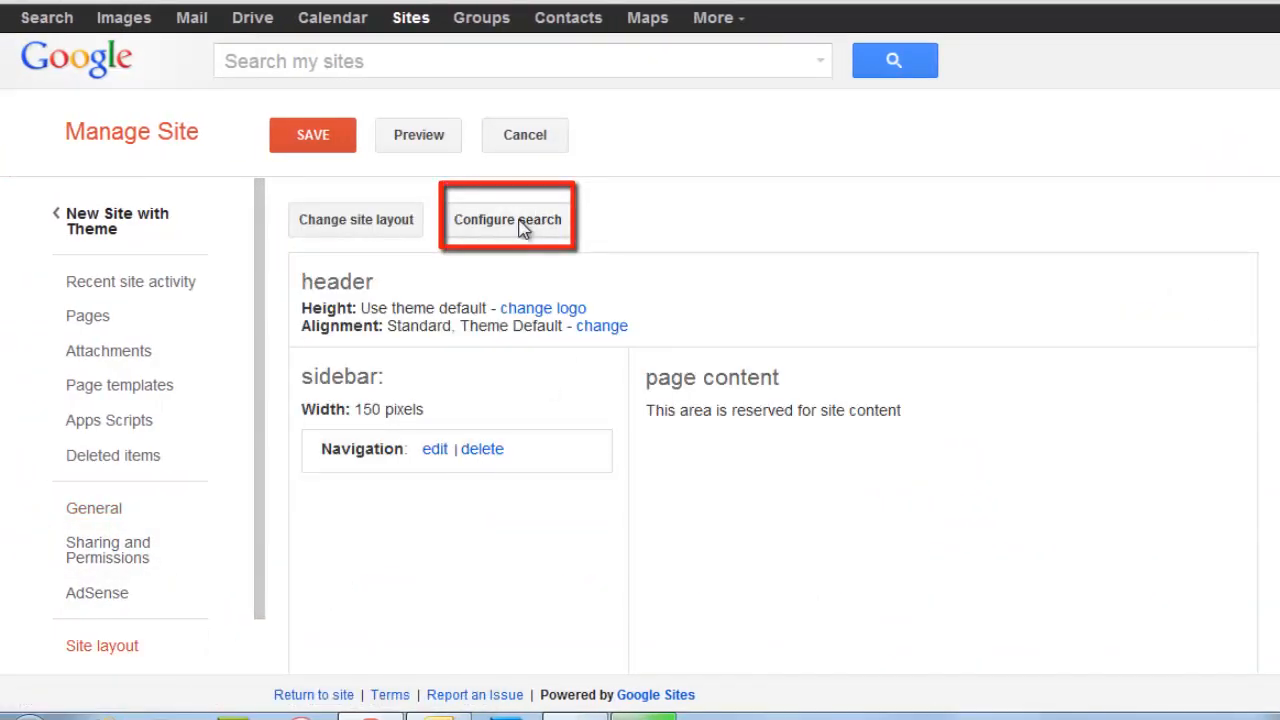
pyautogui.click(521, 222)
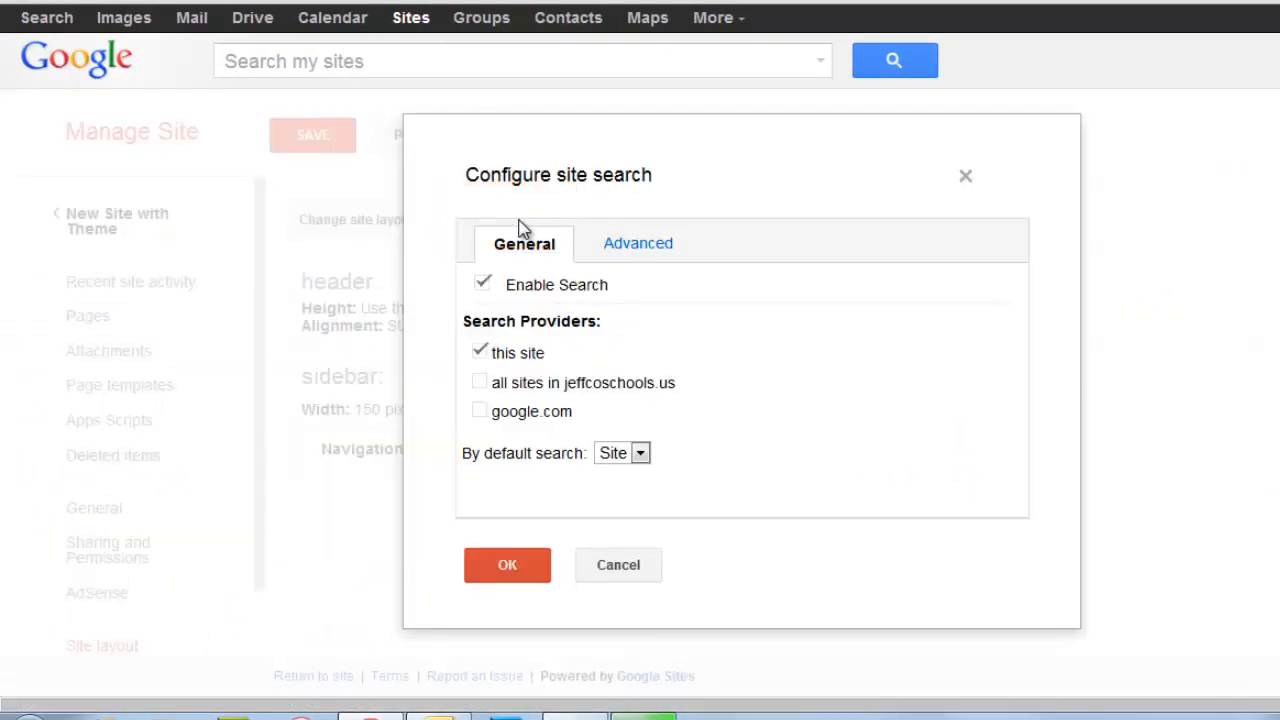
pyautogui.click(483, 285)
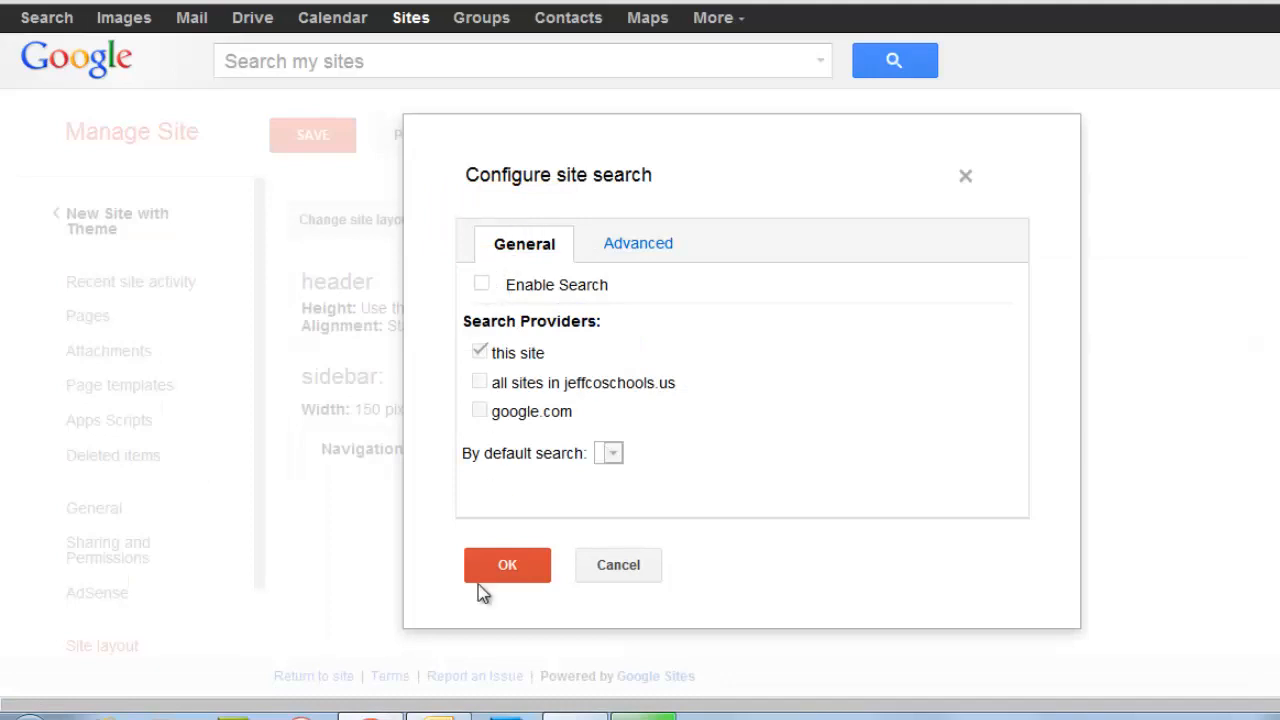
pyautogui.click(510, 567)
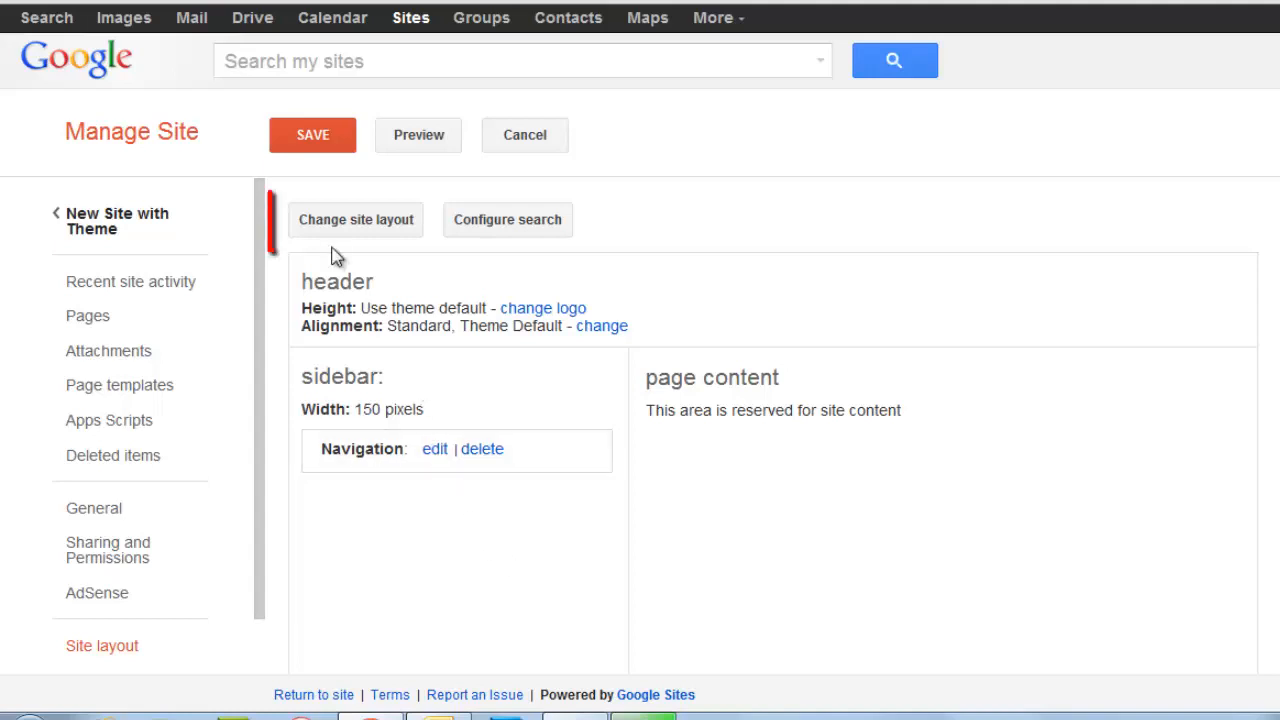
# Set the header height to 150 pixels in the site layout, save the layout and return to the site
pyautogui.click(355, 226)
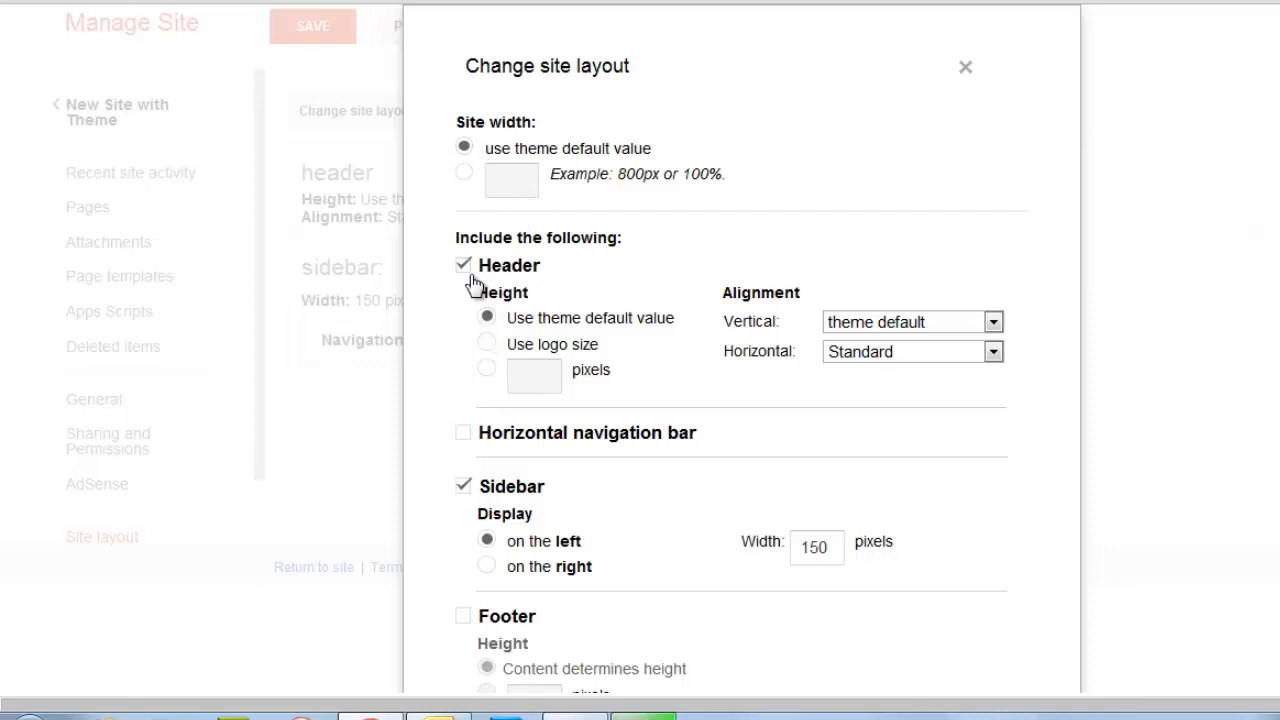
pyautogui.click(487, 369)
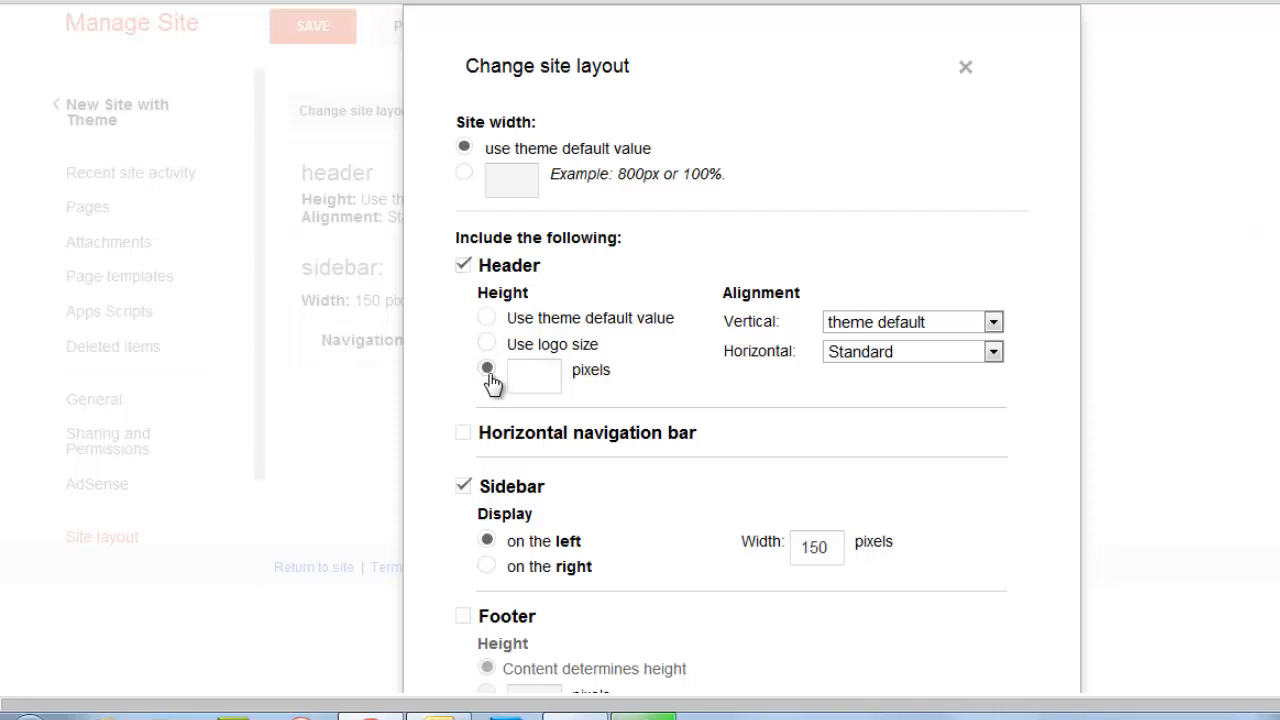
pyautogui.click(521, 373)
pyautogui.write('150')
pyautogui.scroll(-3, 632, 462)
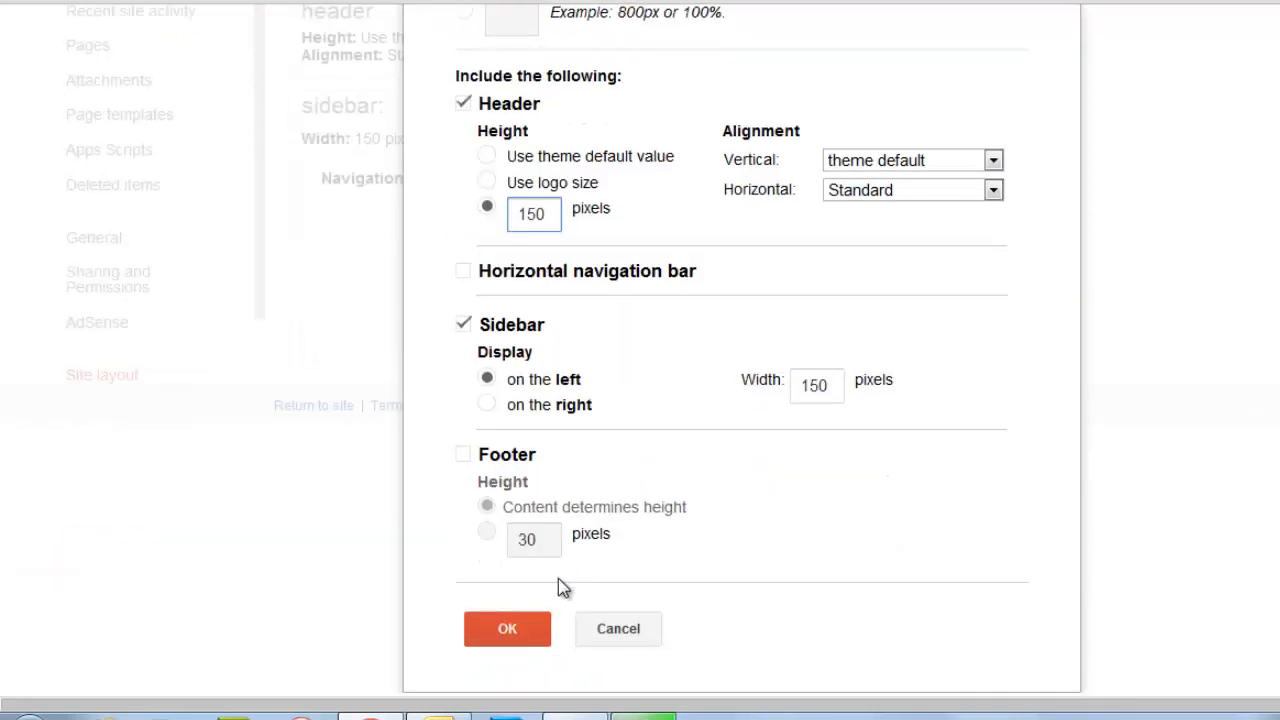
pyautogui.click(516, 640)
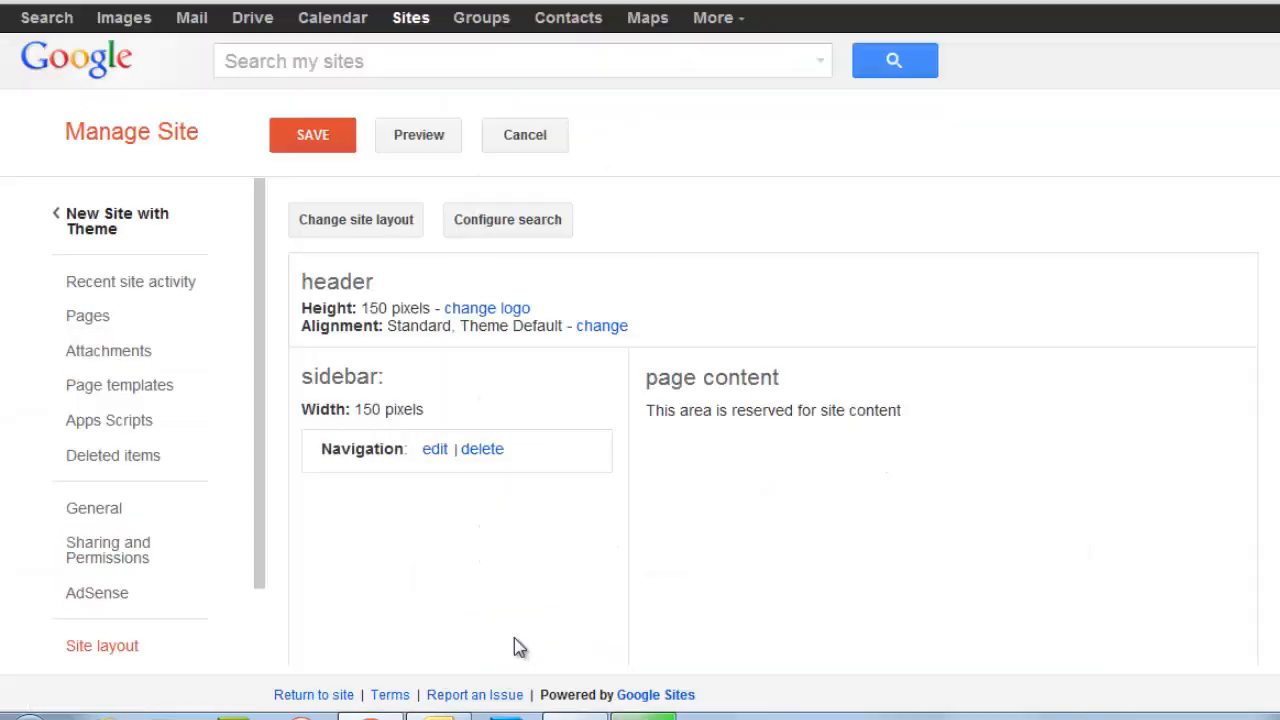
pyautogui.click(318, 140)
pyautogui.click(134, 217)
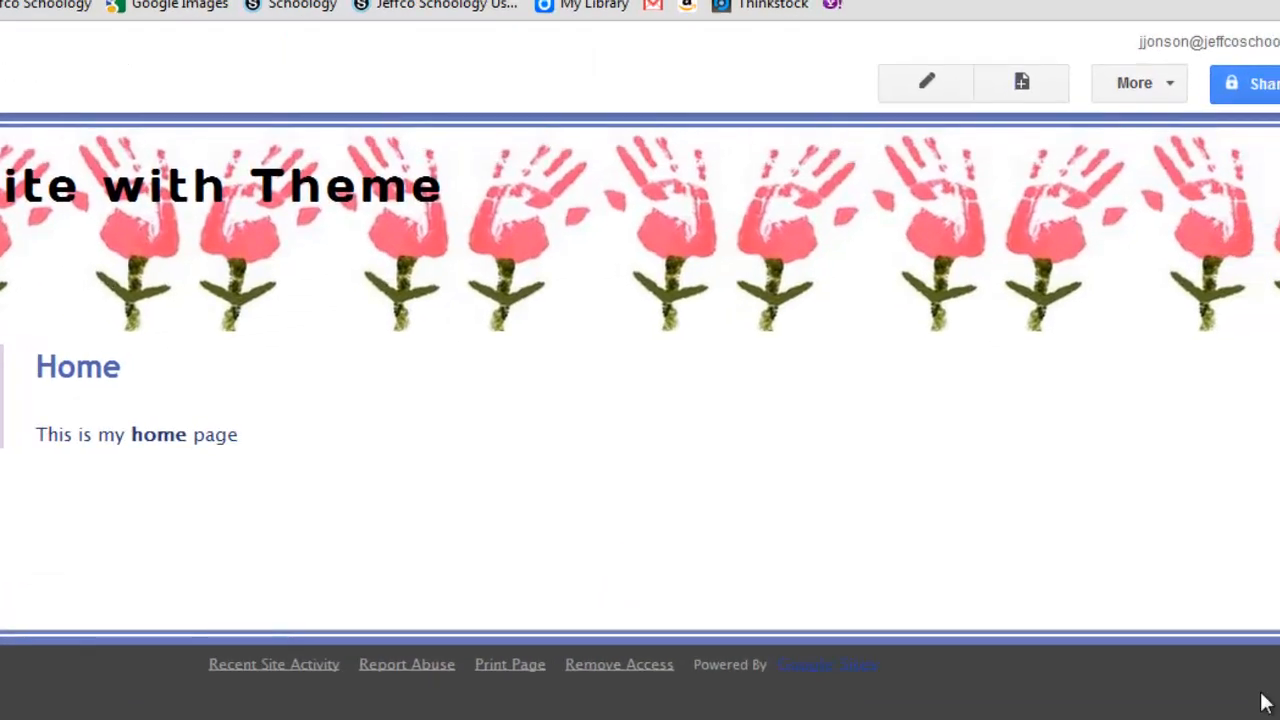
# Look through the available site management sections, including Site layout, Colors and Fonts and Themes, and go back to the home page
pyautogui.click(1150, 85)
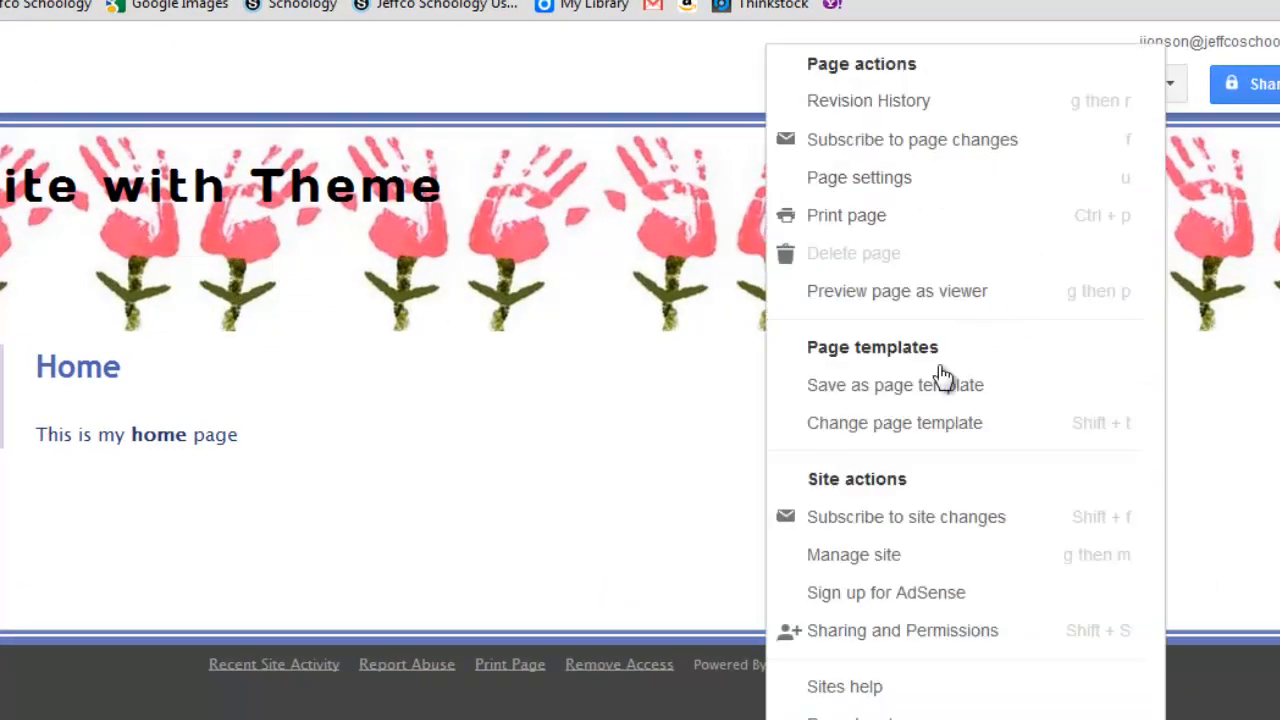
pyautogui.click(870, 558)
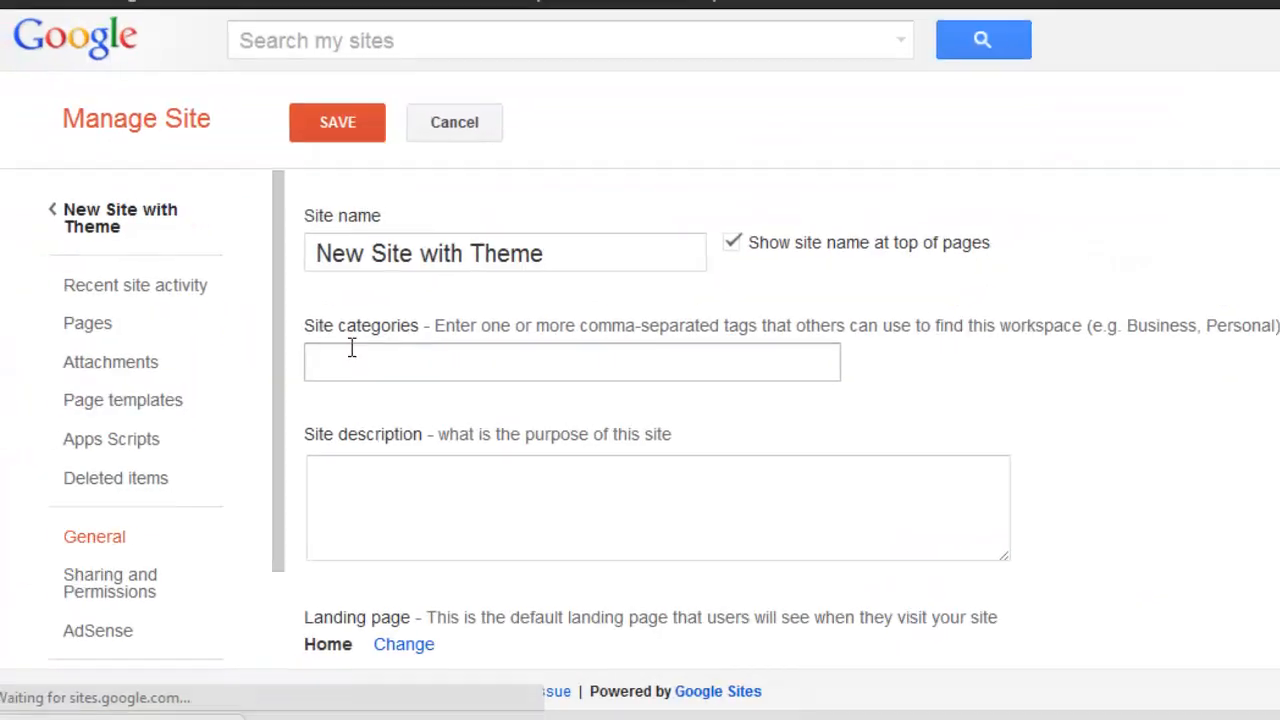
pyautogui.scroll(-3, 297, 331)
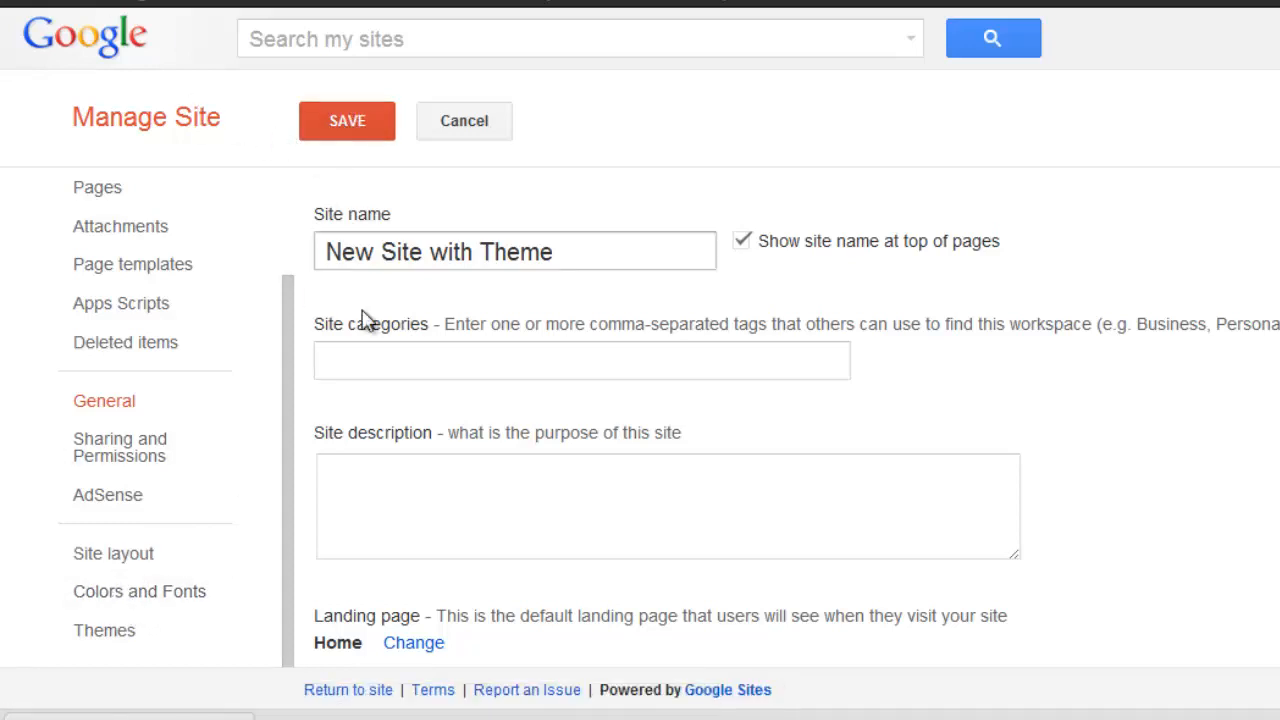
pyautogui.moveTo(297, 348); pyautogui.dragTo(300, 178)
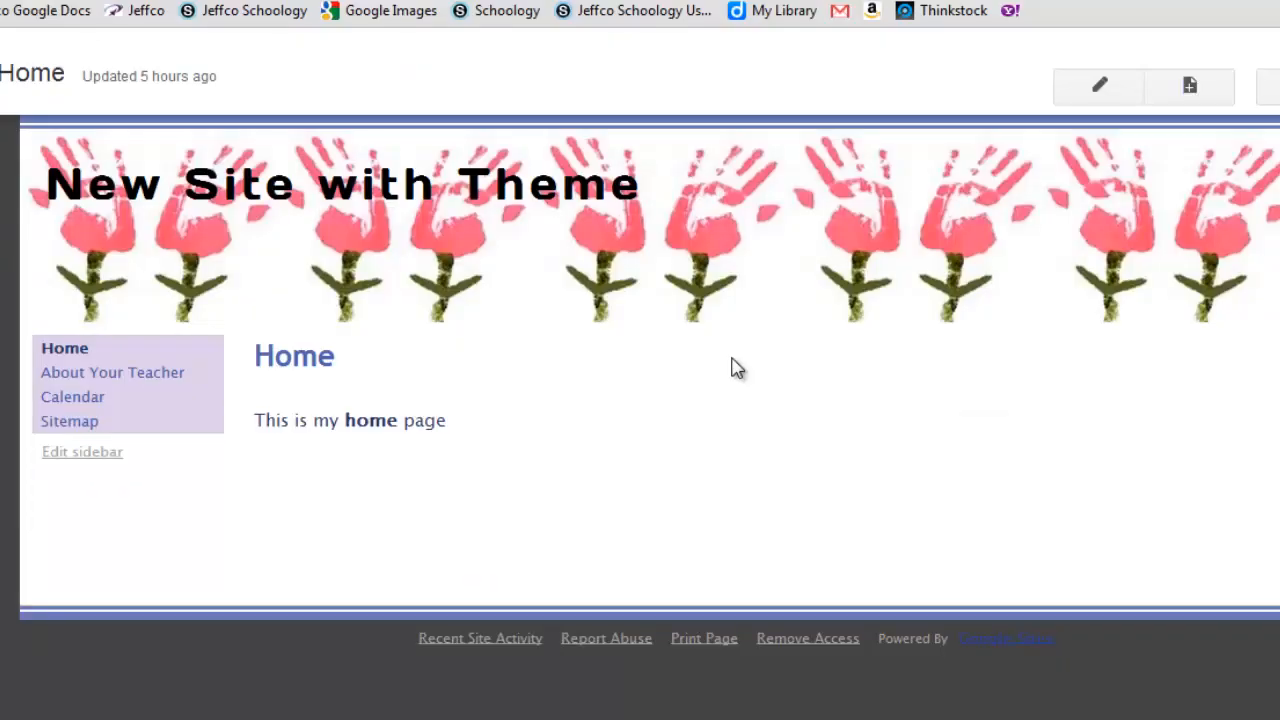